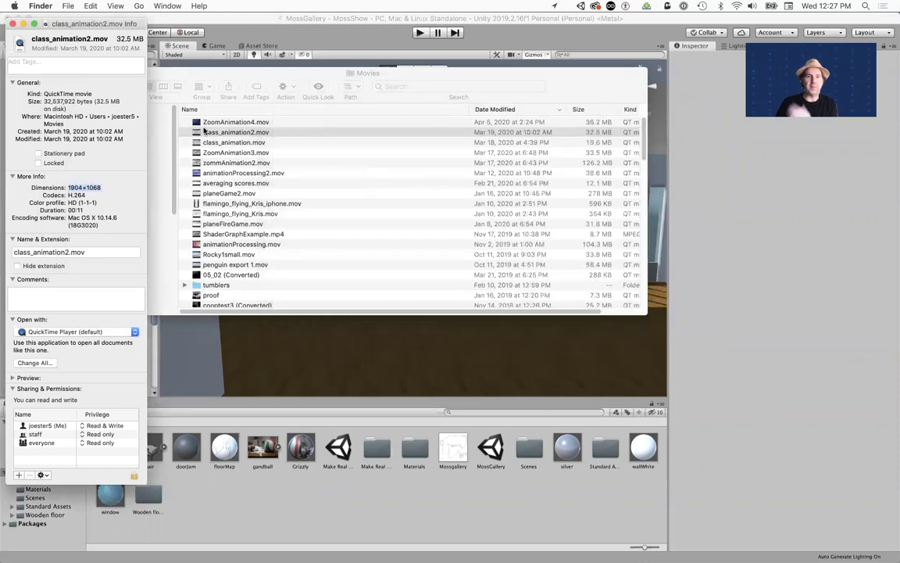
# Import class_animation2.mov from the Movies folder into the project's Assets, and close the Finder windows.
pyautogui.moveTo(195, 134); pyautogui.dragTo(289, 512)
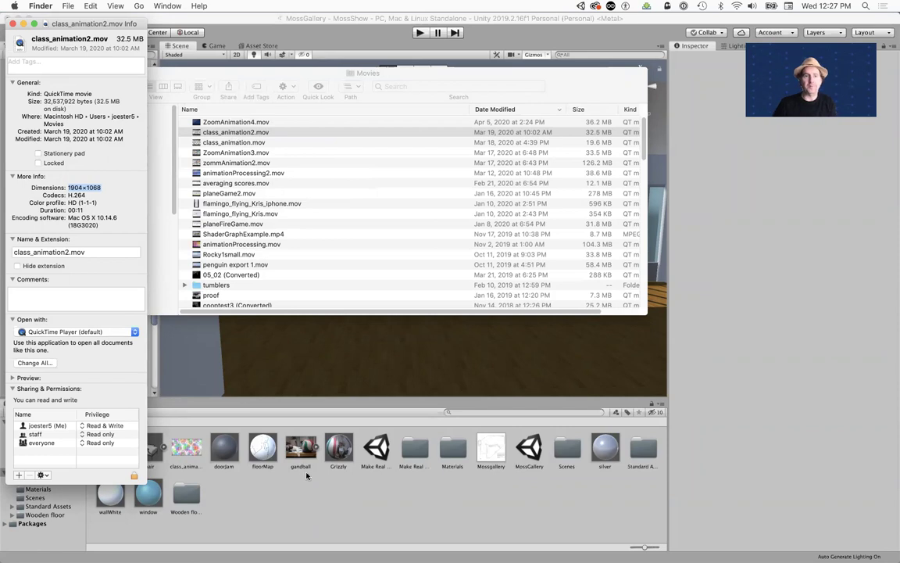
pyautogui.click(160, 72)
pyautogui.click(84, 69)
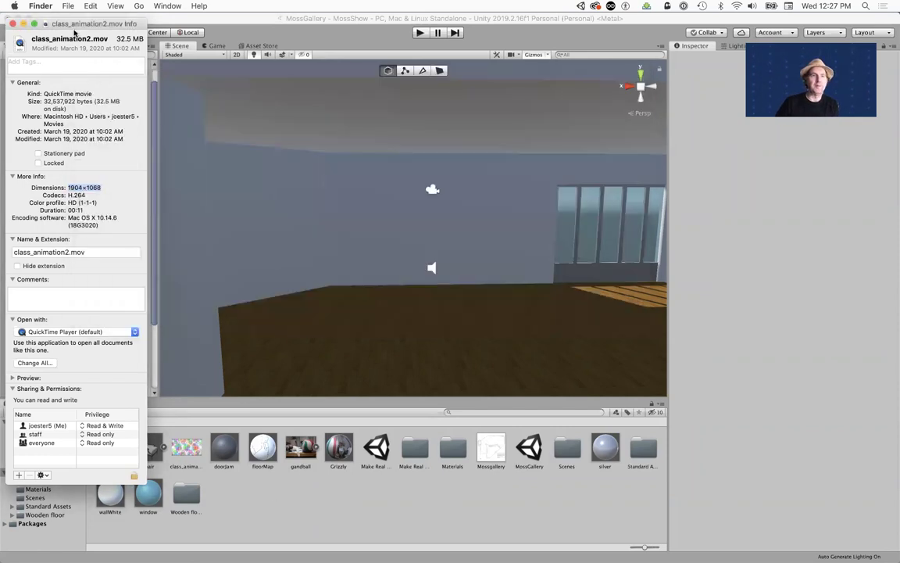
pyautogui.click(12, 24)
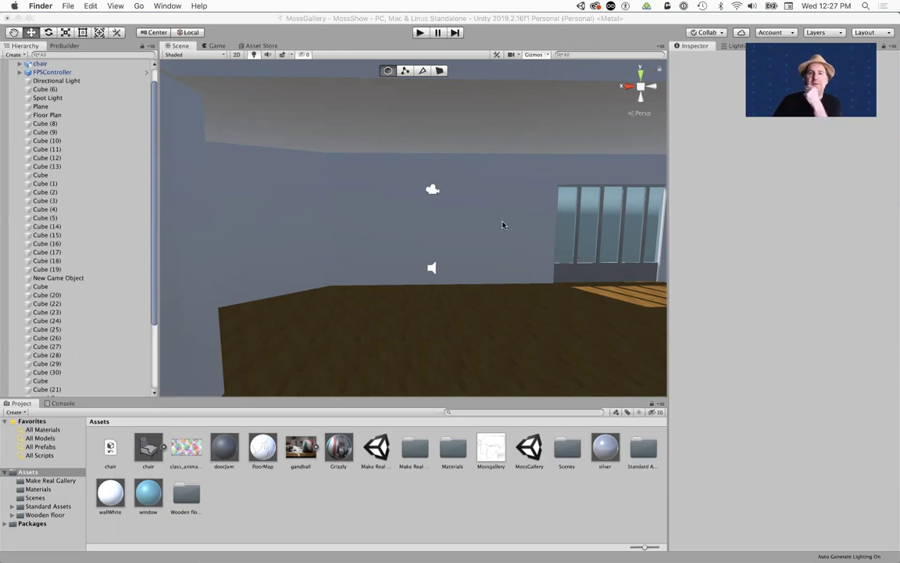
# Start a new ProBuilder cube shape in front of the gallery's outer white wall above the wooden floor.
pyautogui.scroll(5, 502, 225)
pyautogui.scroll(-5, 503, 225)
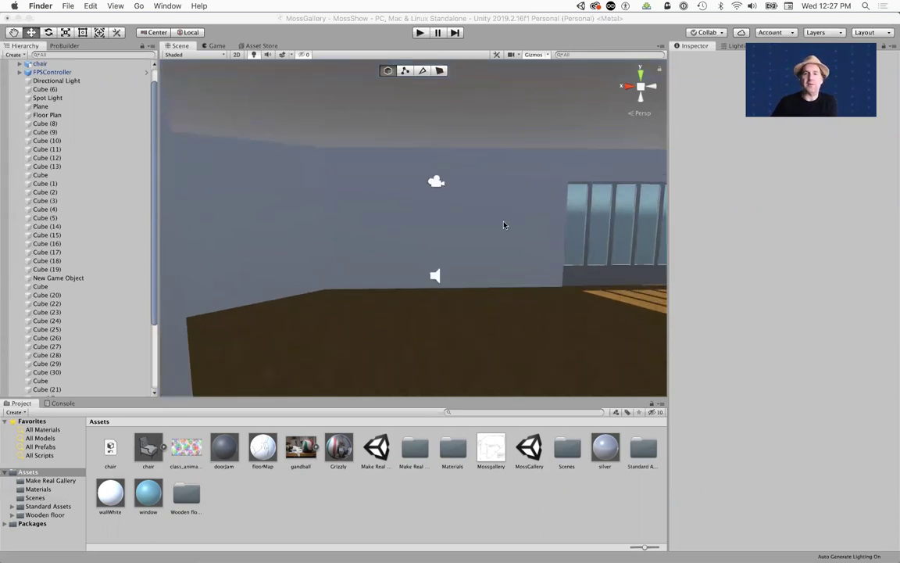
pyautogui.scroll(-10, 503, 225)
pyautogui.scroll(3, 500, 225)
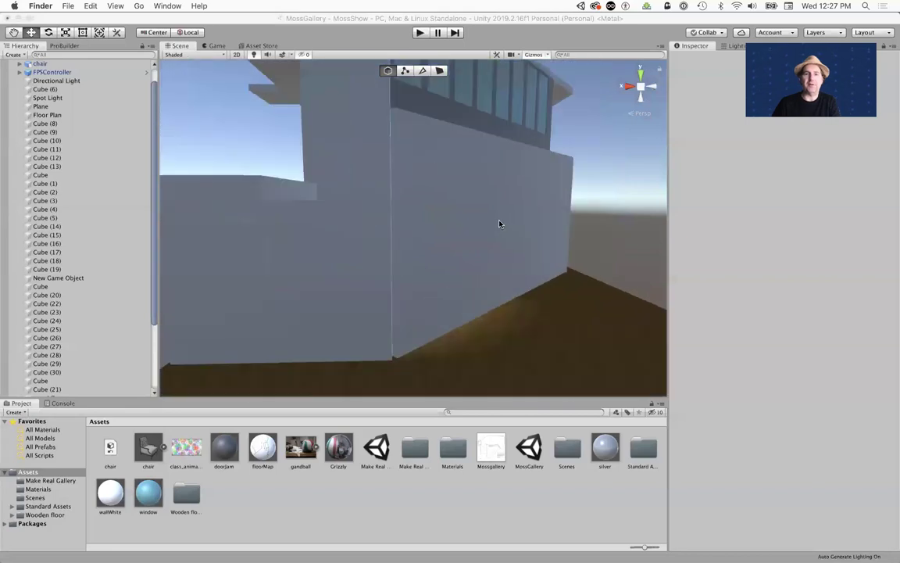
pyautogui.keyDown('alt'); pyautogui.moveTo(340, 217); pyautogui.dragTo(460, 229); pyautogui.keyUp('alt')
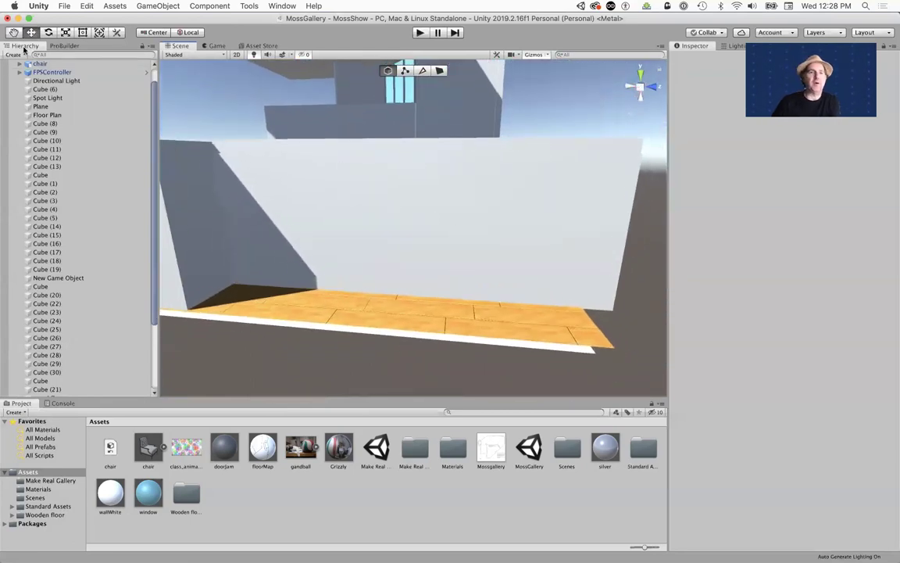
pyautogui.click(63, 46)
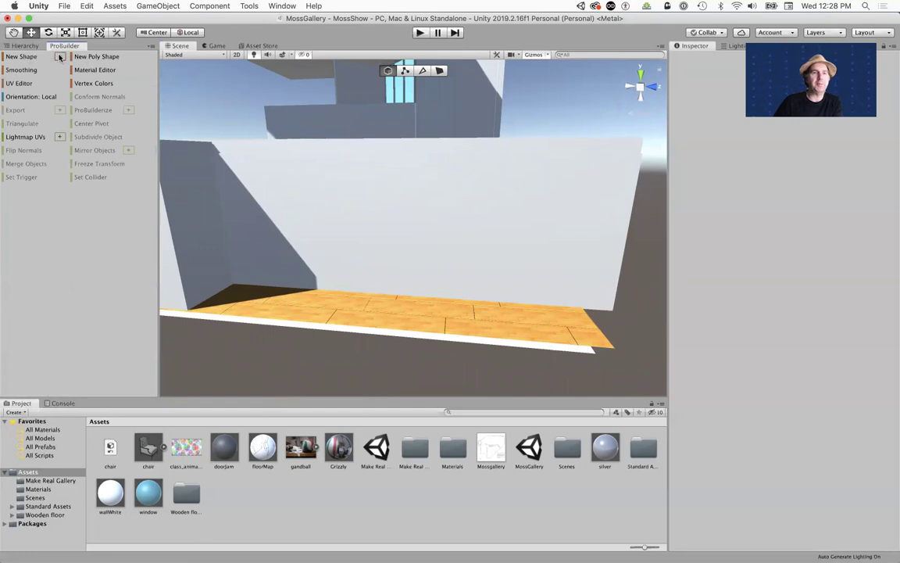
pyautogui.click(59, 57)
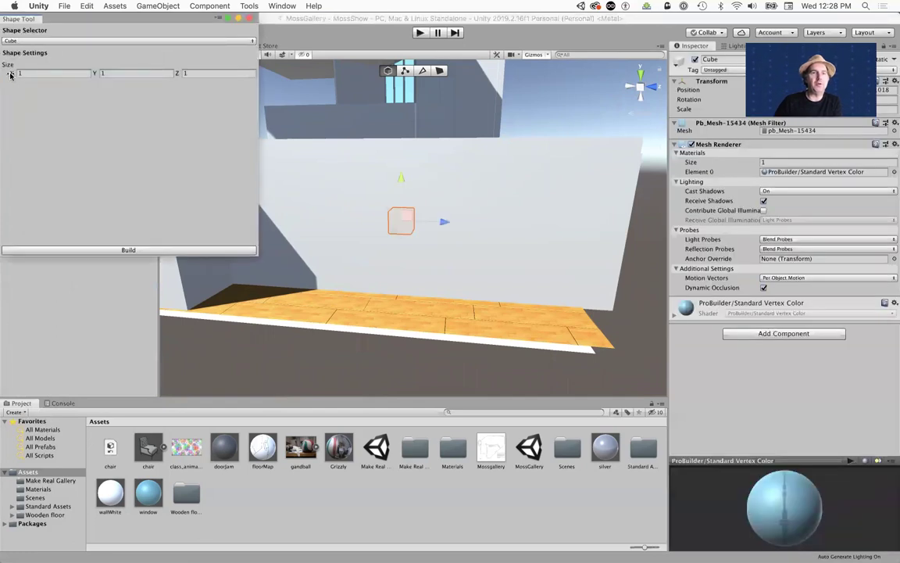
pyautogui.moveTo(11, 72); pyautogui.dragTo(47, 75)
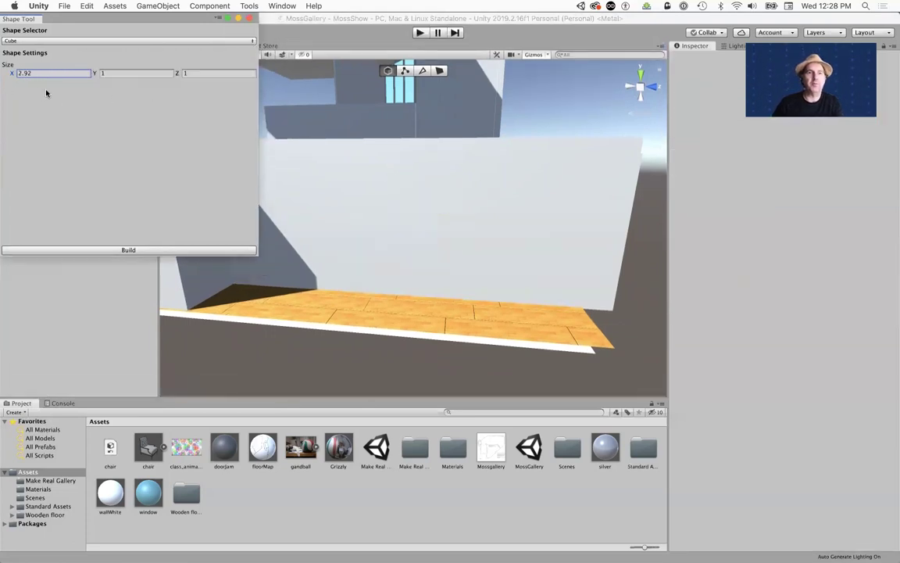
pyautogui.click(43, 73)
pyautogui.write('1')
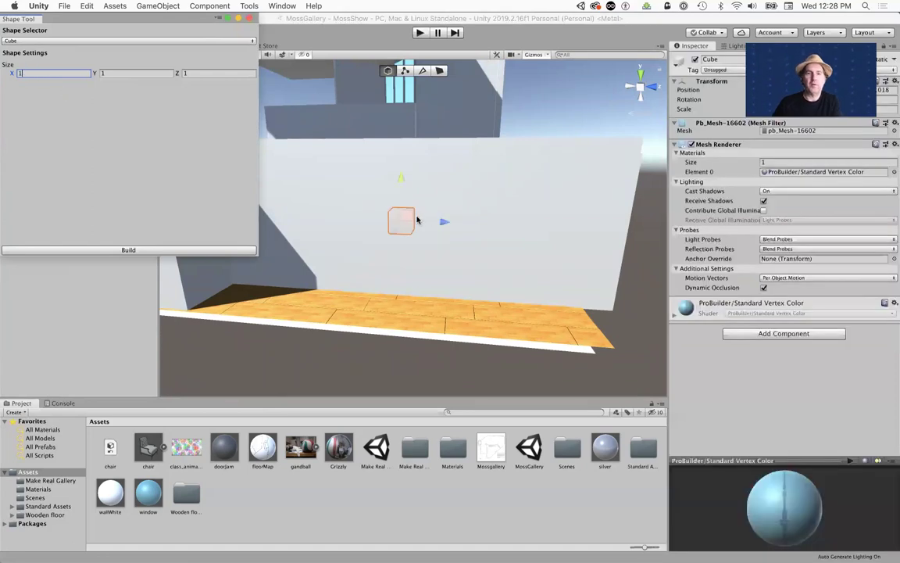
# Size the cube as a wide, thin panel: 0.25 in X, 1.61 in Y and 2.9 in Z.
pyautogui.keyDown('alt'); pyautogui.moveTo(475, 247); pyautogui.dragTo(234, 250); pyautogui.keyUp('alt')
pyautogui.keyDown('alt'); pyautogui.moveTo(285, 264); pyautogui.dragTo(427, 242); pyautogui.keyUp('alt')
pyautogui.press('super+shift+k')
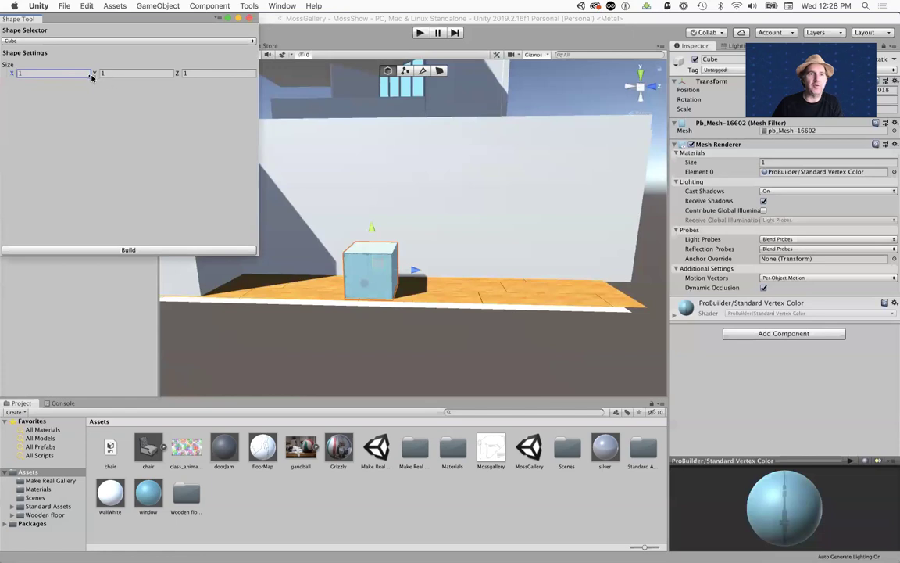
pyautogui.moveTo(96, 75)
pyautogui.mouseDown()
pyautogui.moveTo(133, 72)
pyautogui.moveTo(109, 77)
pyautogui.mouseUp()
pyautogui.moveTo(175, 72); pyautogui.dragTo(213, 72)
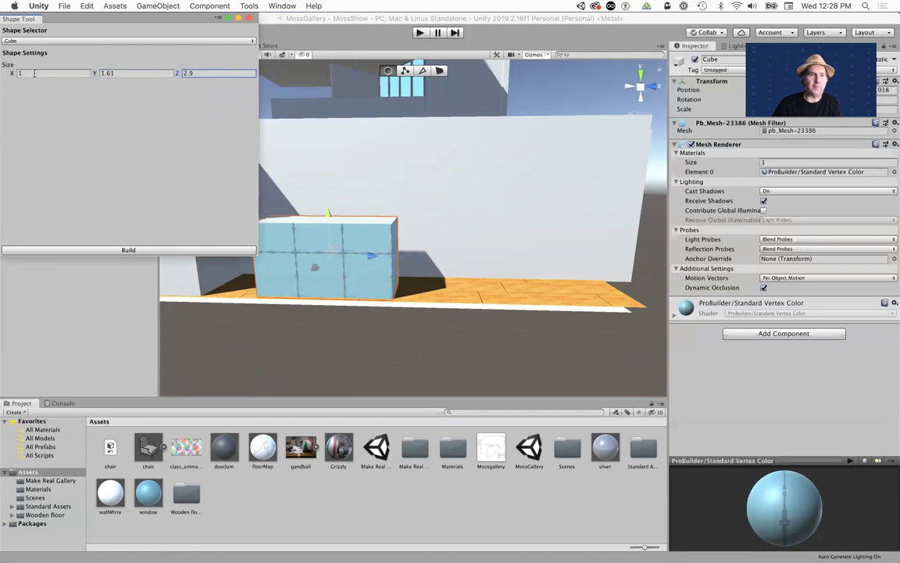
pyautogui.moveTo(13, 75); pyautogui.dragTo(6, 75)
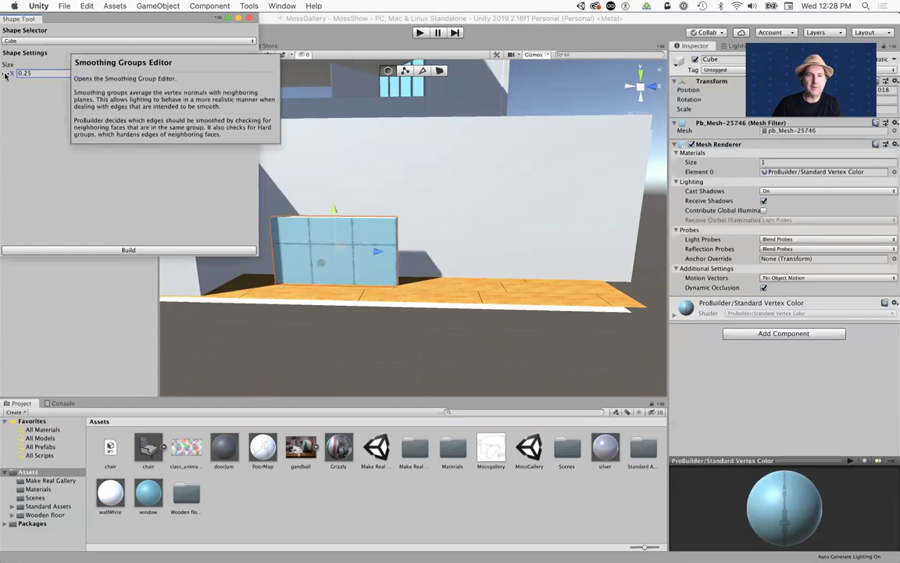
# Reduce the panel's thickness by setting its X size to 0.1.
pyautogui.scroll(3, 267, 182)
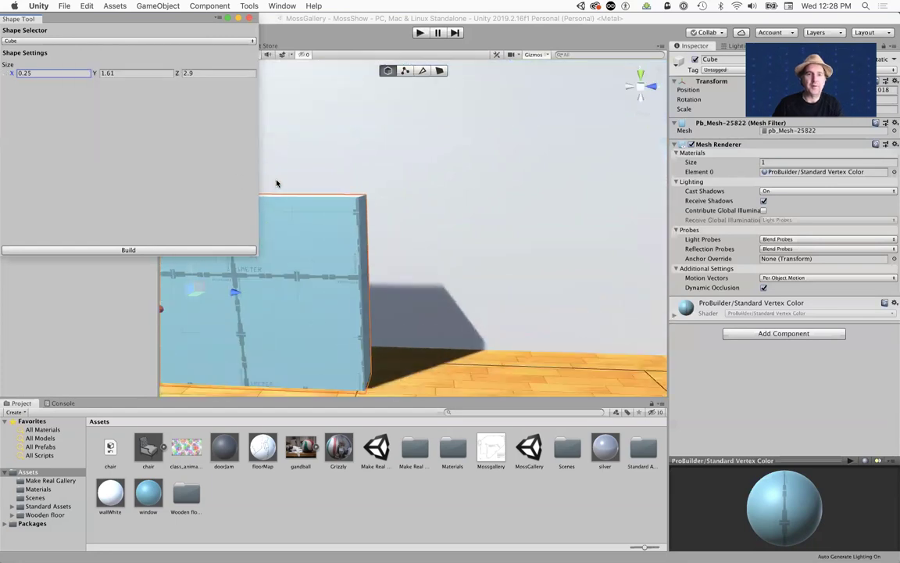
pyautogui.scroll(3, 297, 190)
pyautogui.keyDown('alt'); pyautogui.moveTo(412, 207); pyautogui.dragTo(372, 271); pyautogui.keyUp('alt')
pyautogui.press('super+grave')
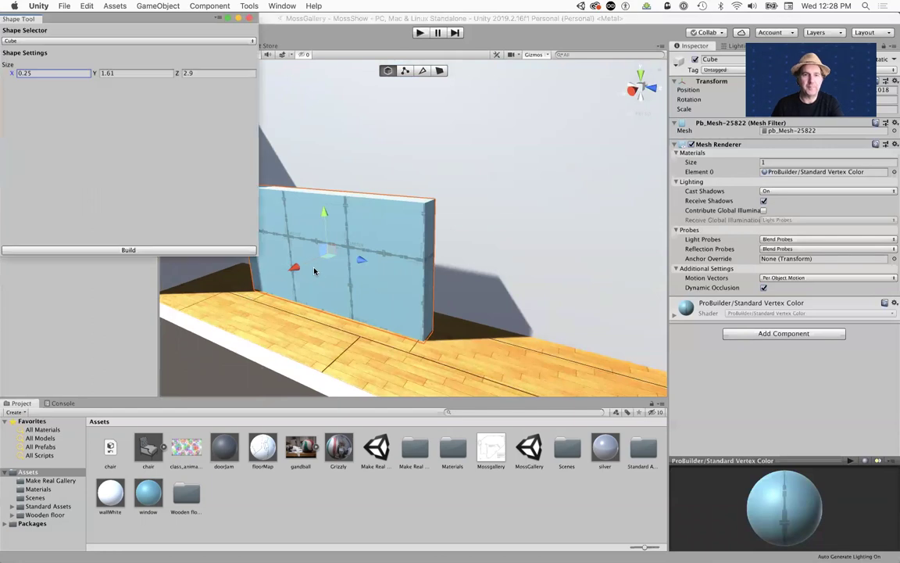
pyautogui.doubleClick(31, 74)
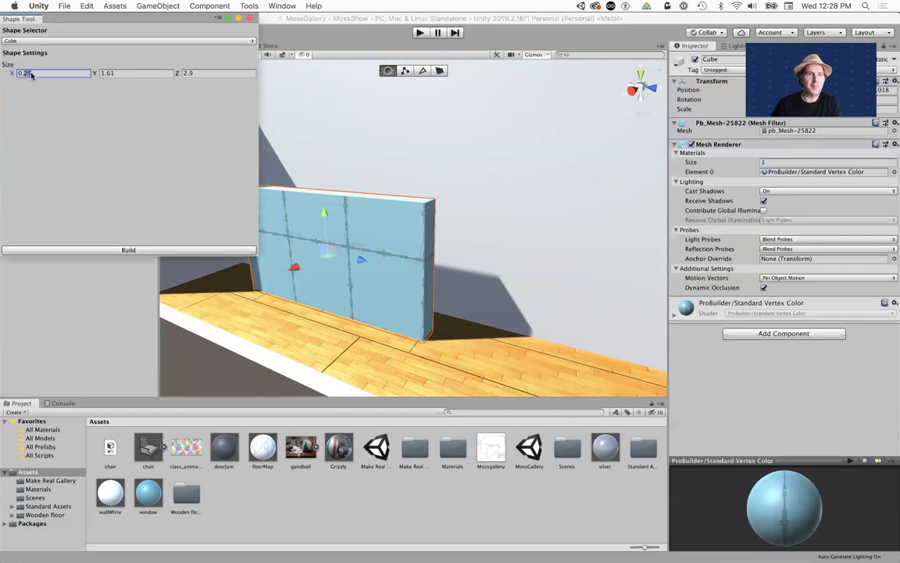
pyautogui.write('0.1')
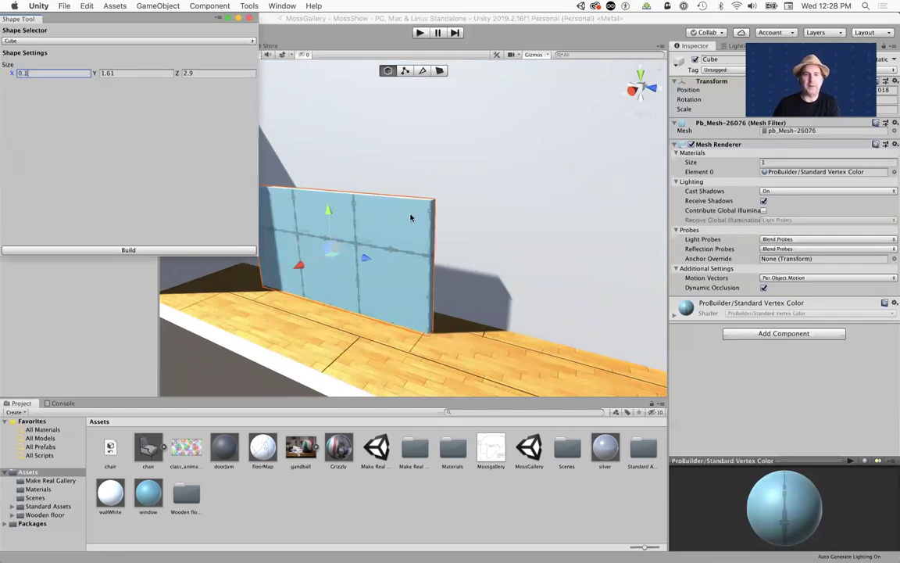
# Build the panel shape and close the Shape Tool.
pyautogui.scroll(8, 404, 227)
pyautogui.scroll(-6, 405, 228)
pyautogui.scroll(3, 404, 228)
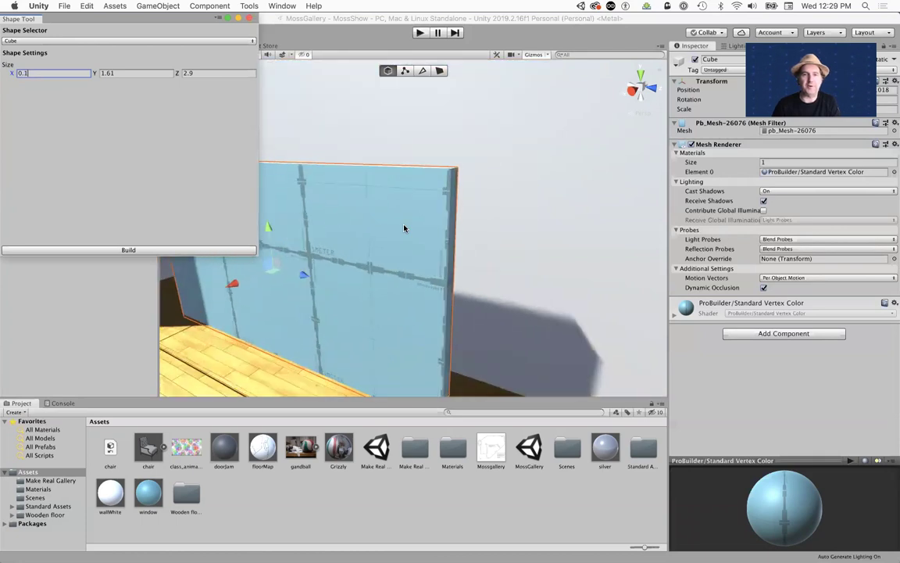
pyautogui.scroll(-2, 404, 227)
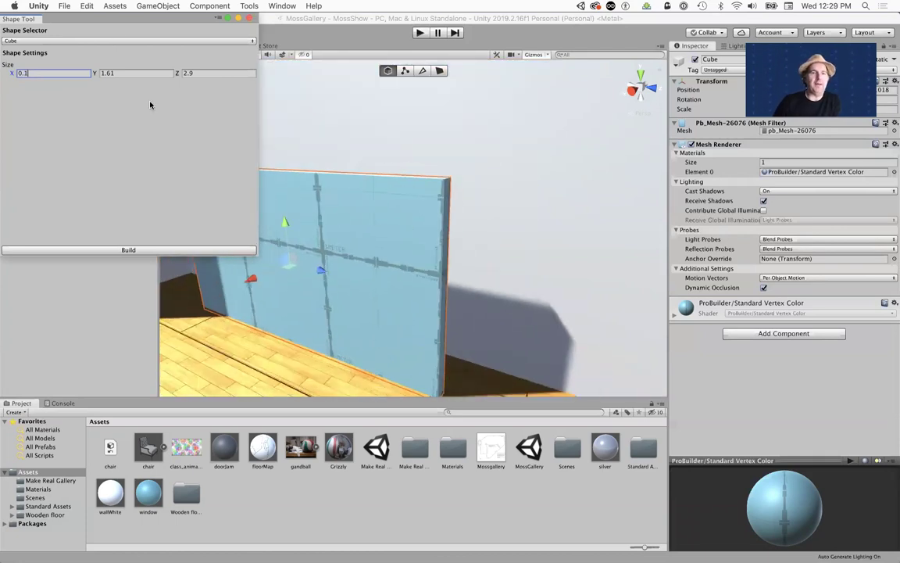
pyautogui.click(128, 252)
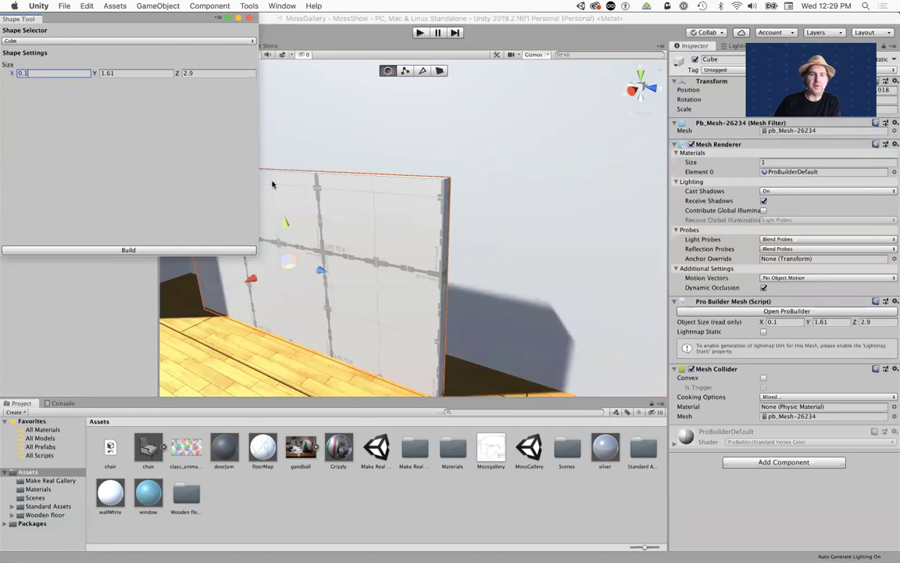
pyautogui.click(249, 18)
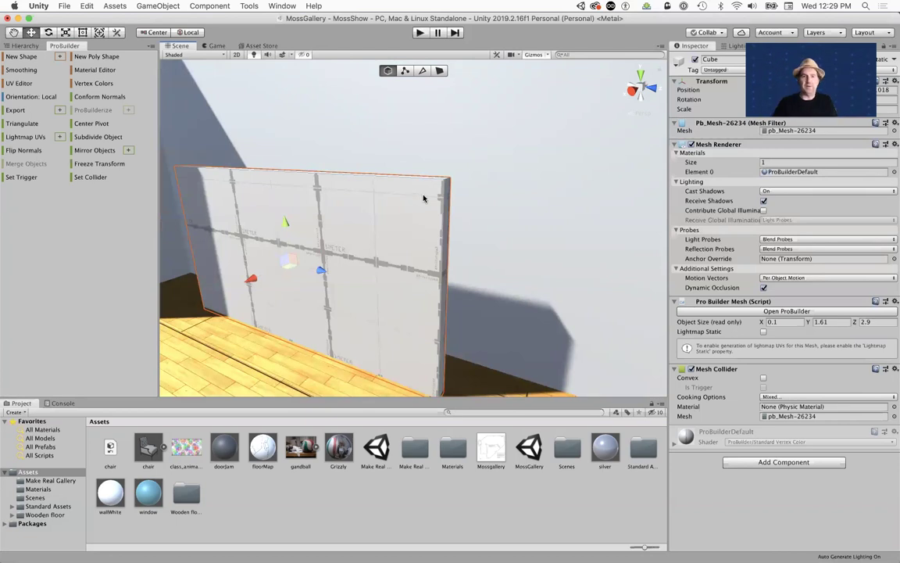
# Switch to face selection, select the panel's large front face and activate the Scale tool.
pyautogui.scroll(3, 352, 273)
pyautogui.scroll(-3, 353, 273)
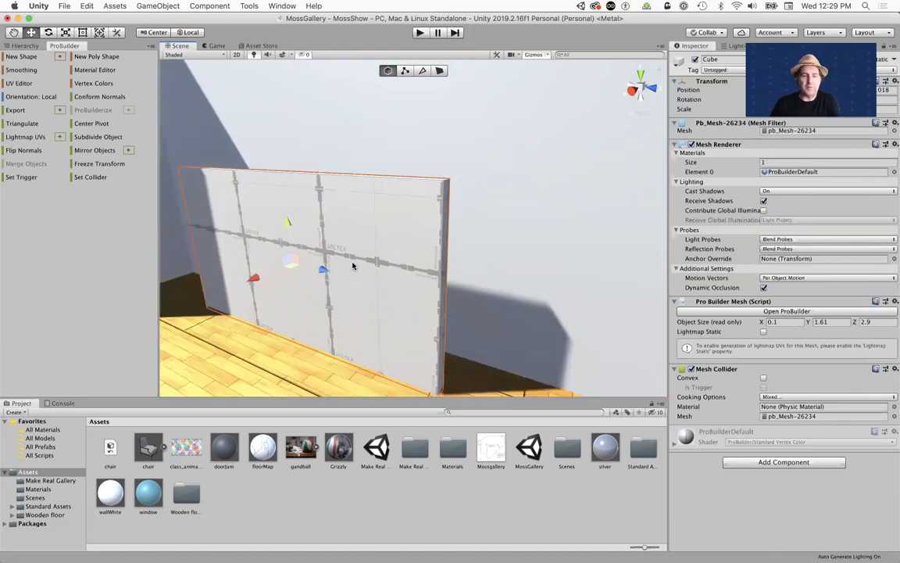
pyautogui.keyDown('alt'); pyautogui.moveTo(352, 266); pyautogui.dragTo(326, 235); pyautogui.keyUp('alt')
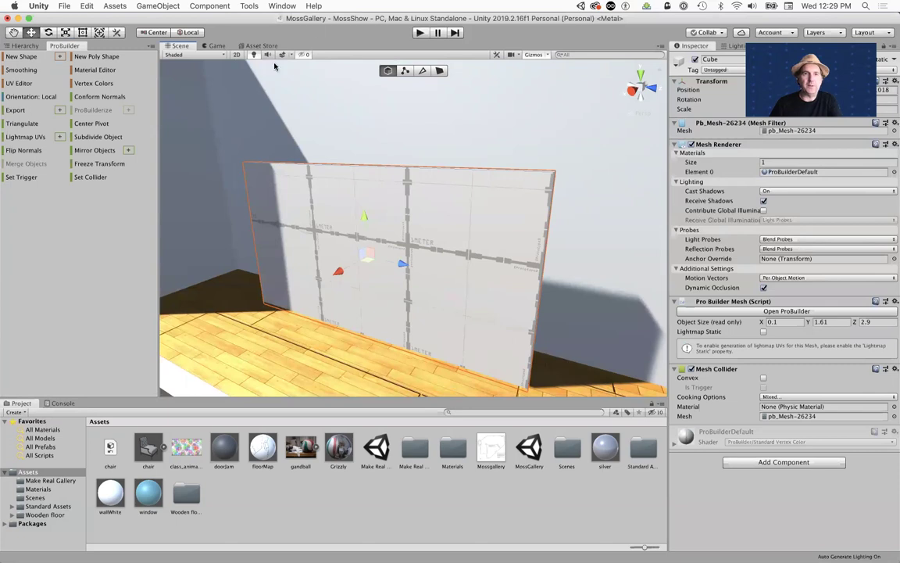
pyautogui.moveTo(195, 14)
pyautogui.mouseDown()
pyautogui.moveTo(203, 38)
pyautogui.moveTo(205, 16)
pyautogui.mouseUp()
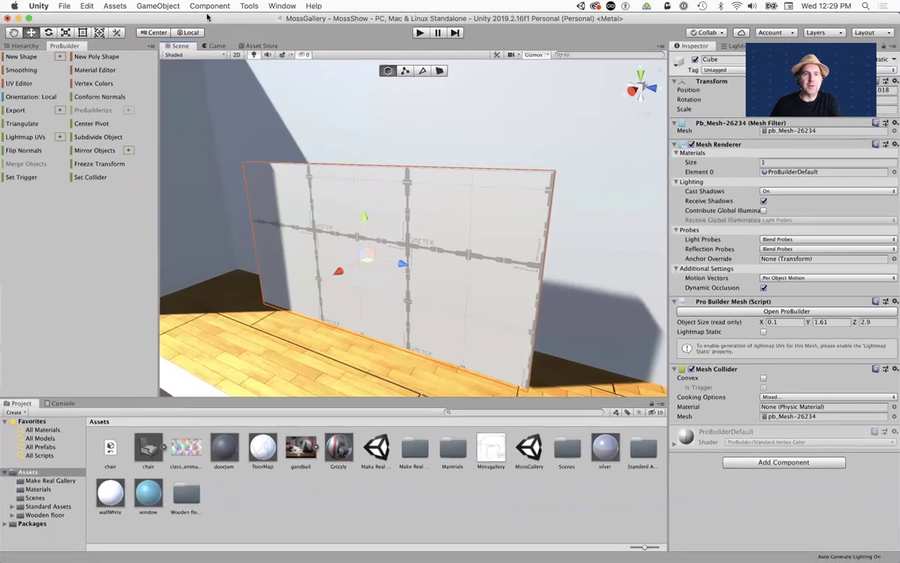
pyautogui.click(439, 75)
pyautogui.click(432, 267)
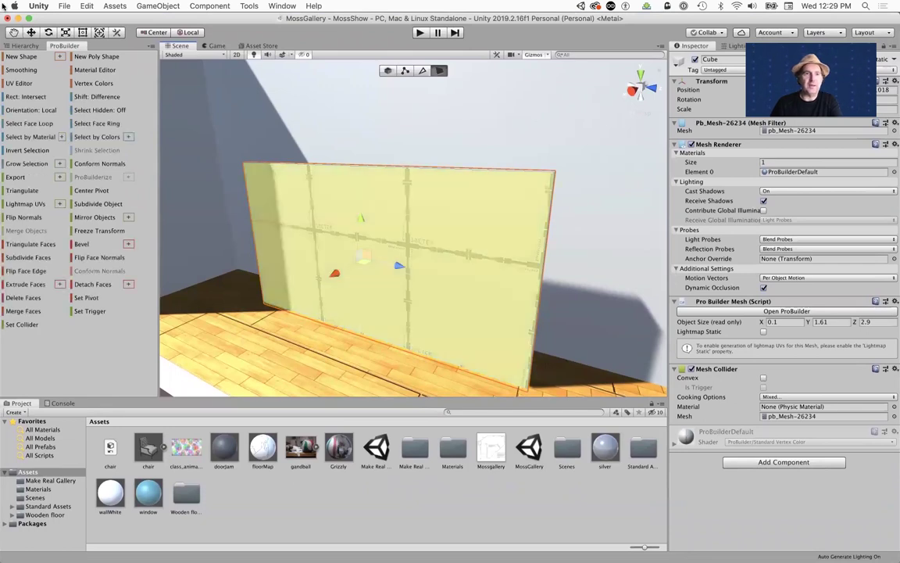
pyautogui.click(65, 32)
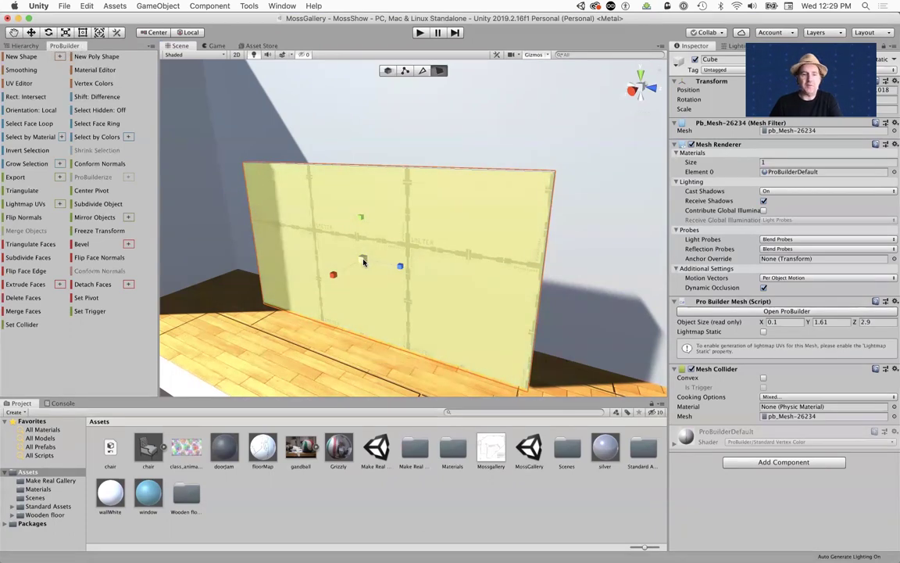
pyautogui.keyDown('shift'); pyautogui.moveTo(360, 261); pyautogui.dragTo(347, 264); pyautogui.keyUp('shift')
pyautogui.press('super+z')
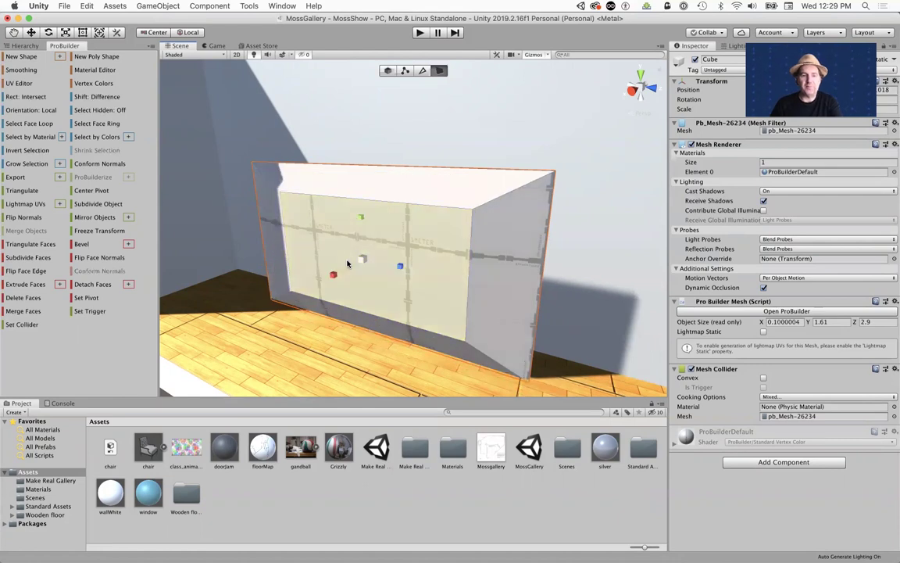
pyautogui.press('super+z')
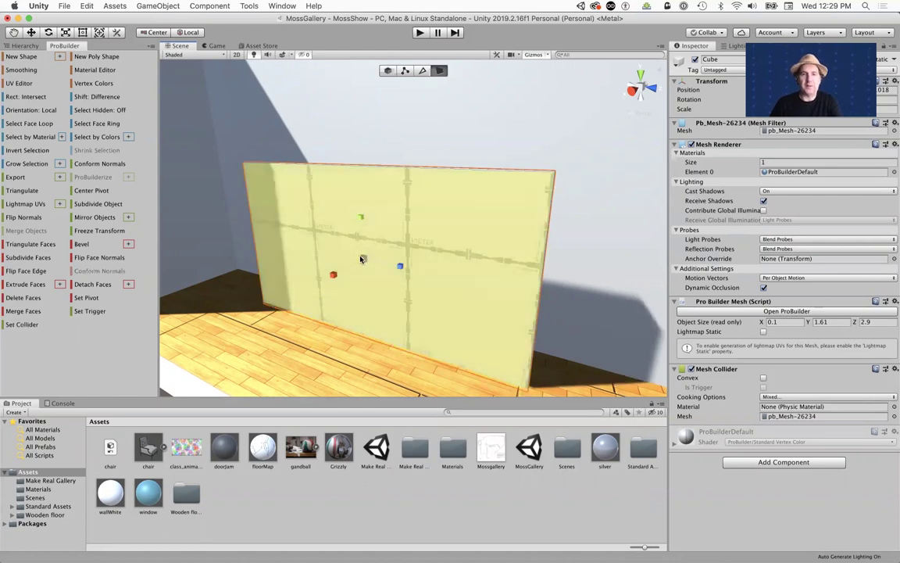
# Inset the panel's front face slightly by scaling it as a new extrusion, leaving a thin border around it.
pyautogui.moveTo(361, 260); pyautogui.dragTo(364, 260)
pyautogui.keyDown('alt'); pyautogui.moveTo(511, 269); pyautogui.dragTo(557, 223); pyautogui.keyUp('alt')
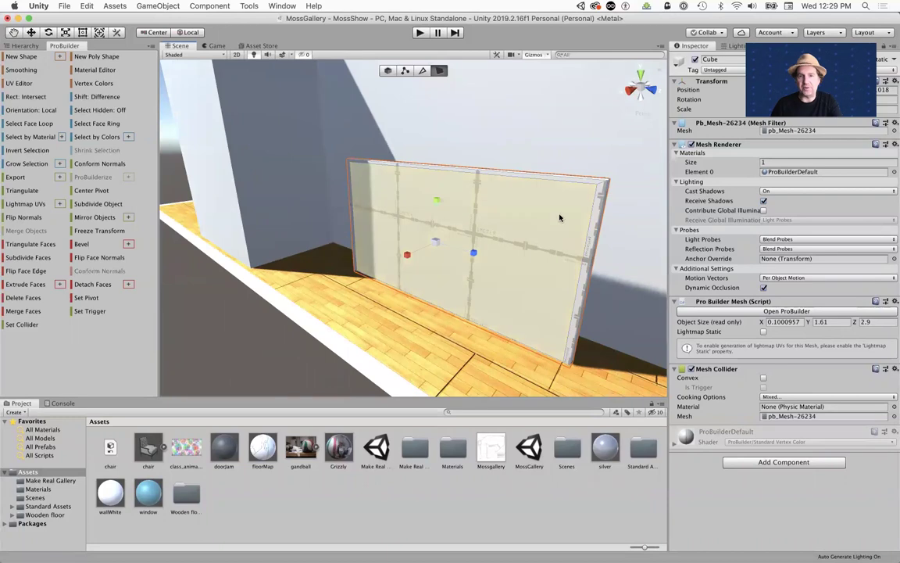
pyautogui.scroll(2, 481, 236)
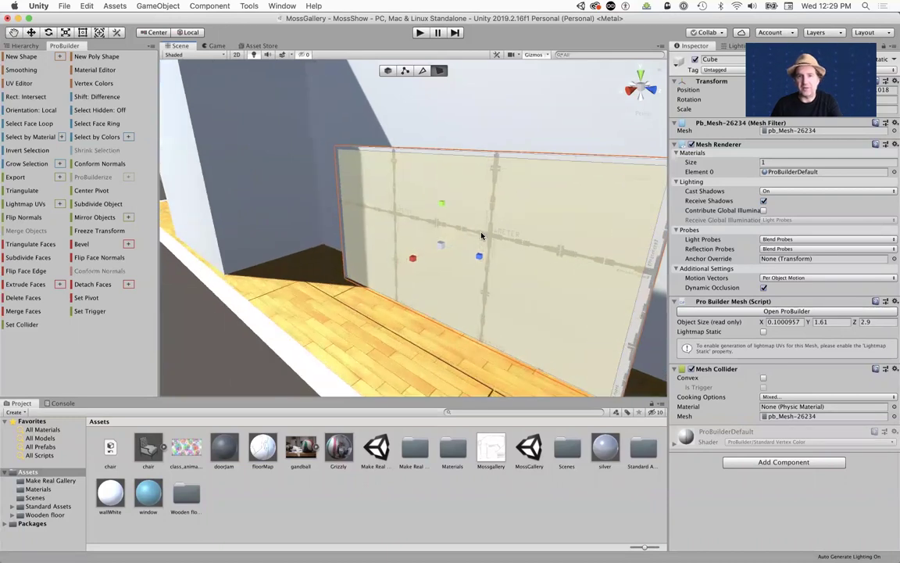
pyautogui.scroll(-2, 481, 235)
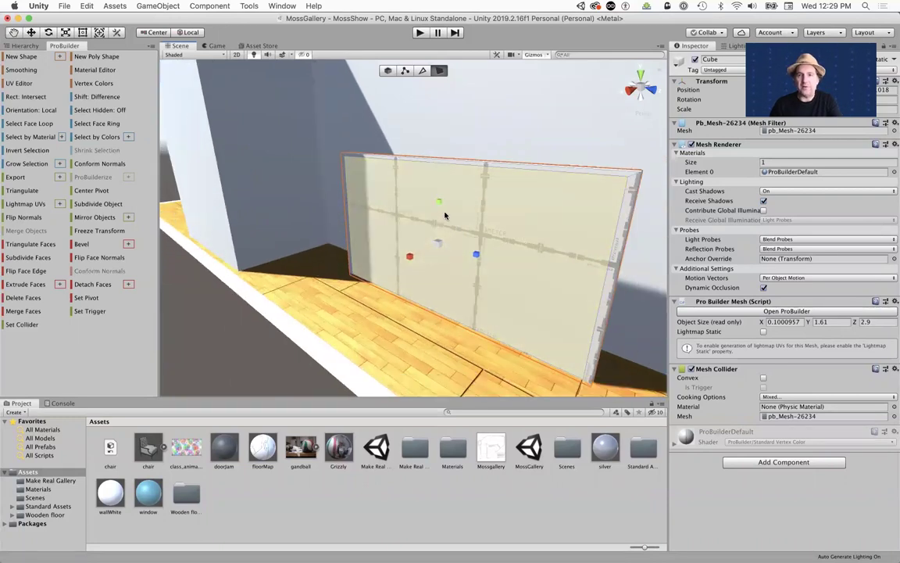
# Extrude the inset front face slightly inward with the Move tool to form a recessed screen inside the frame.
pyautogui.press('w')
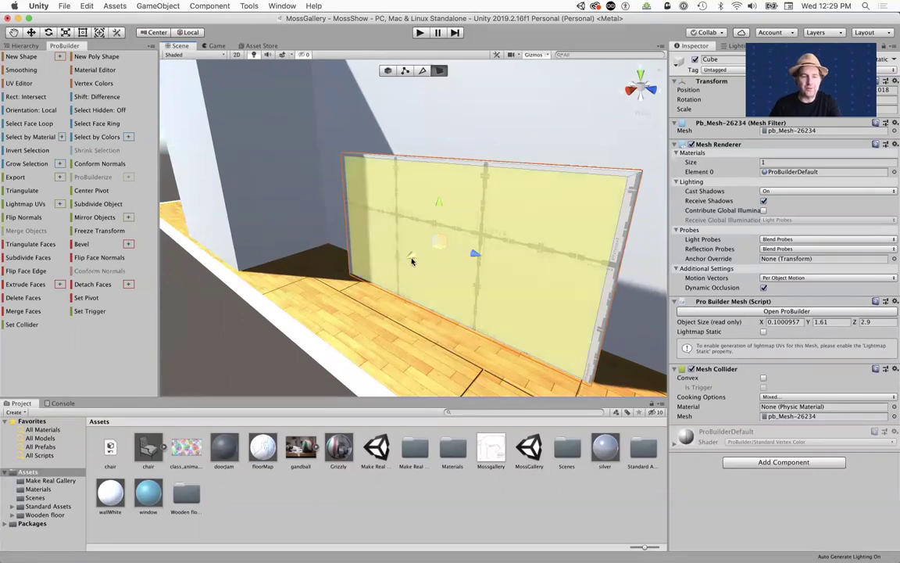
pyautogui.keyDown('shift'); pyautogui.moveTo(414, 254); pyautogui.dragTo(413, 254); pyautogui.keyUp('shift')
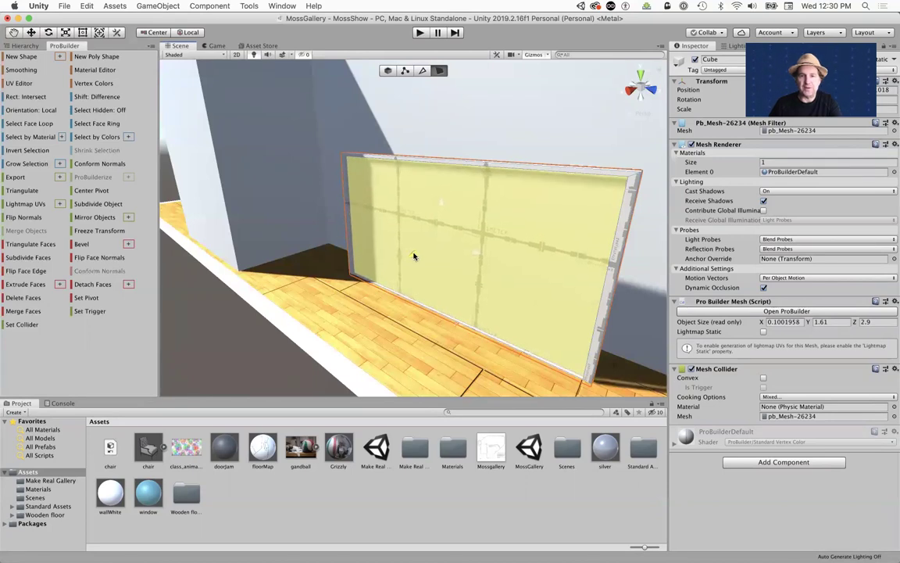
pyautogui.scroll(5, 470, 267)
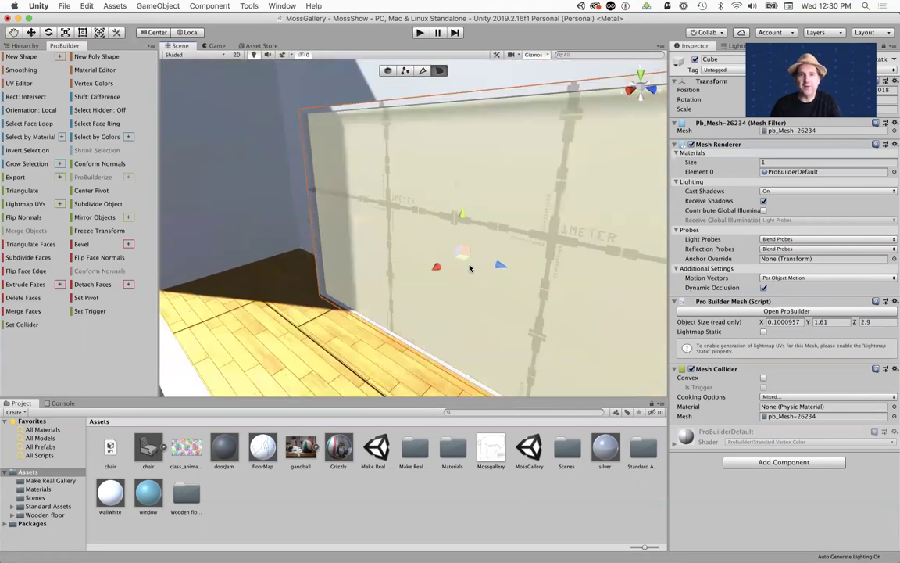
pyautogui.moveTo(470, 267); pyautogui.dragTo(422, 264, button='middle')
pyautogui.keyDown('alt'); pyautogui.moveTo(423, 264); pyautogui.dragTo(390, 252); pyautogui.keyUp('alt')
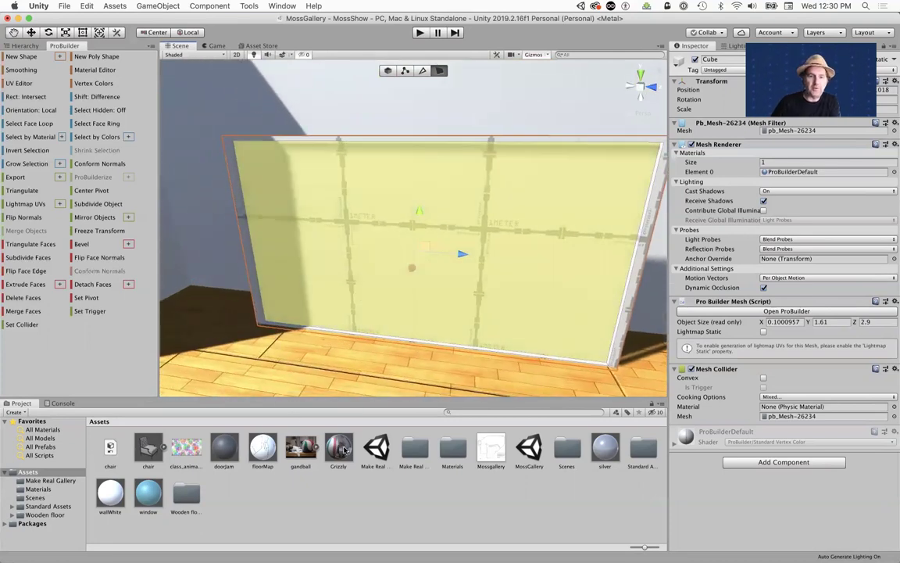
# Return to whole-object selection and apply the doorJam material to the entire panel.
pyautogui.moveTo(223, 447); pyautogui.dragTo(259, 300)
pyautogui.press('super+z')
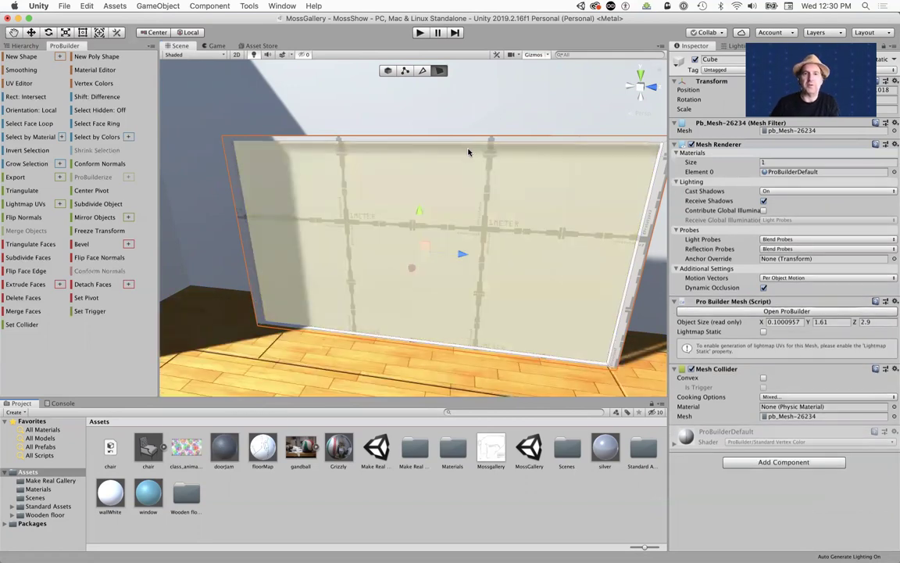
pyautogui.press('g')
pyautogui.moveTo(223, 448); pyautogui.dragTo(261, 312)
pyautogui.scroll(3, 340, 329)
pyautogui.scroll(-10, 340, 330)
pyautogui.scroll(5, 340, 329)
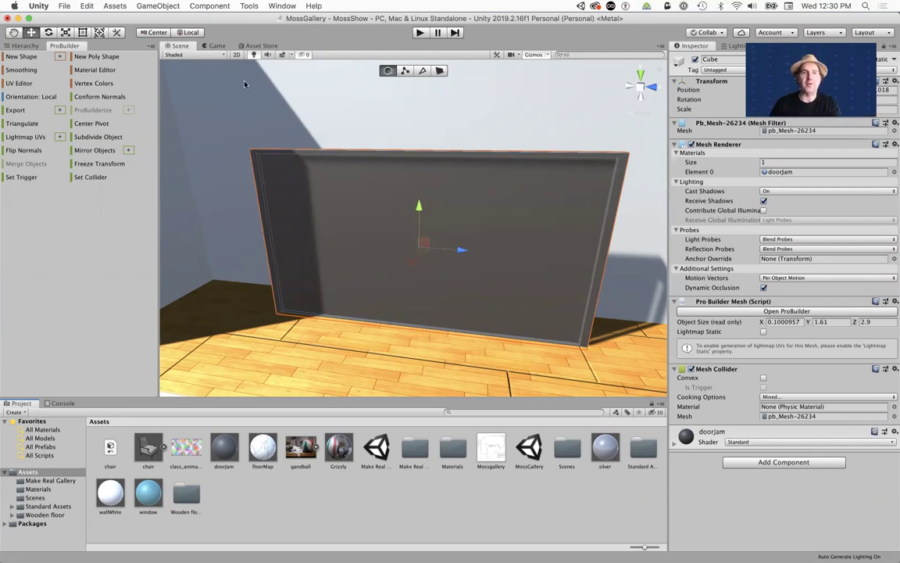
# Add a 3D plane in front of the panel and scale it down uniformly to about 0.206.
pyautogui.click(152, 6)
pyautogui.moveTo(181, 39)
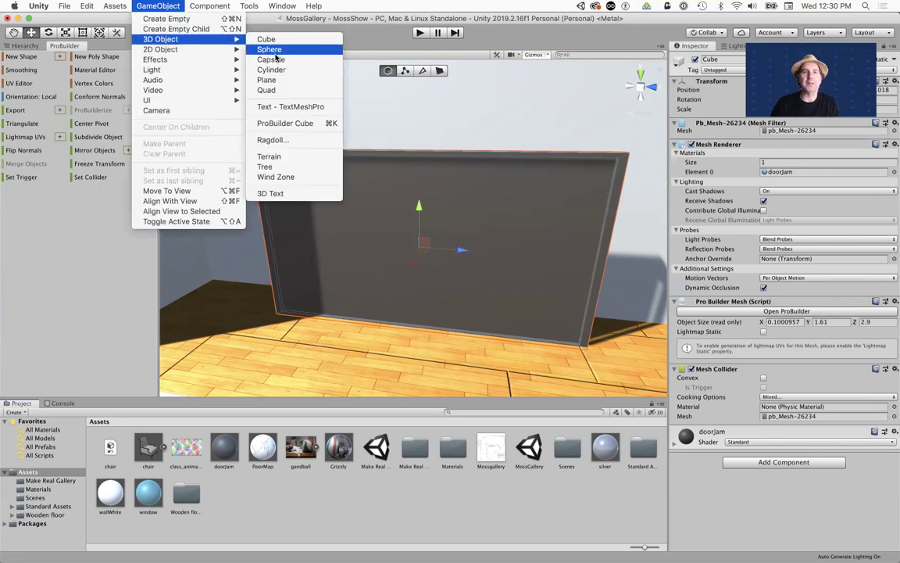
pyautogui.scroll(-5, 360, 188)
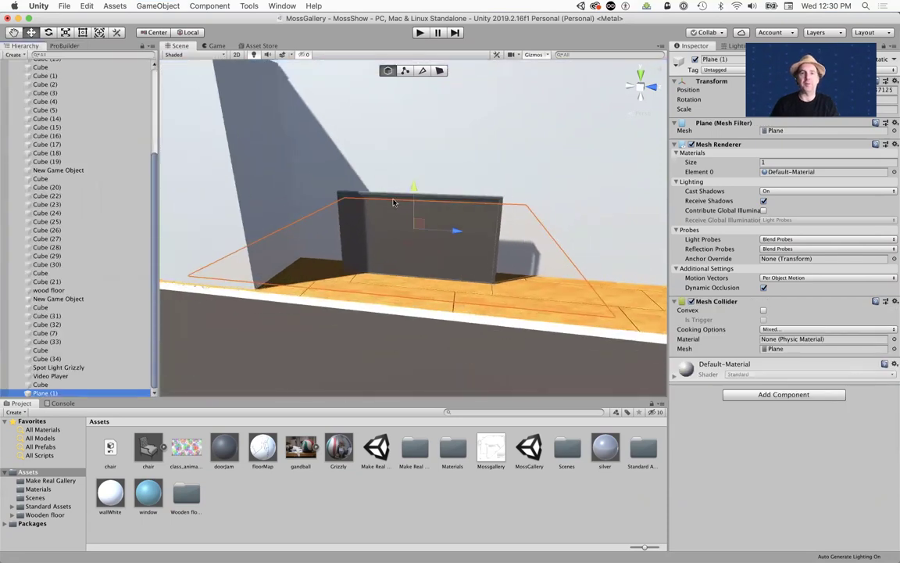
pyautogui.moveTo(412, 192); pyautogui.dragTo(347, 174)
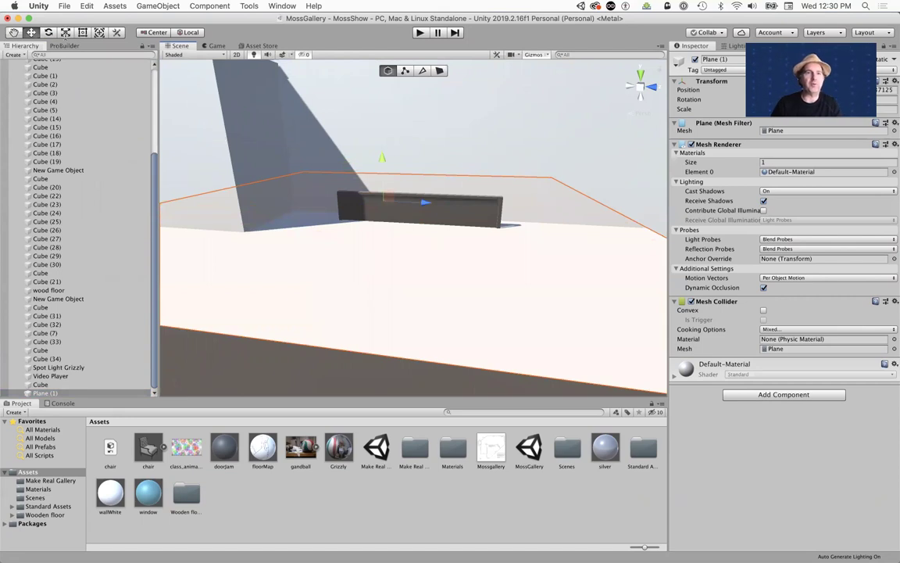
pyautogui.press('r')
pyautogui.moveTo(382, 201); pyautogui.dragTo(427, 257)
pyautogui.press('w')
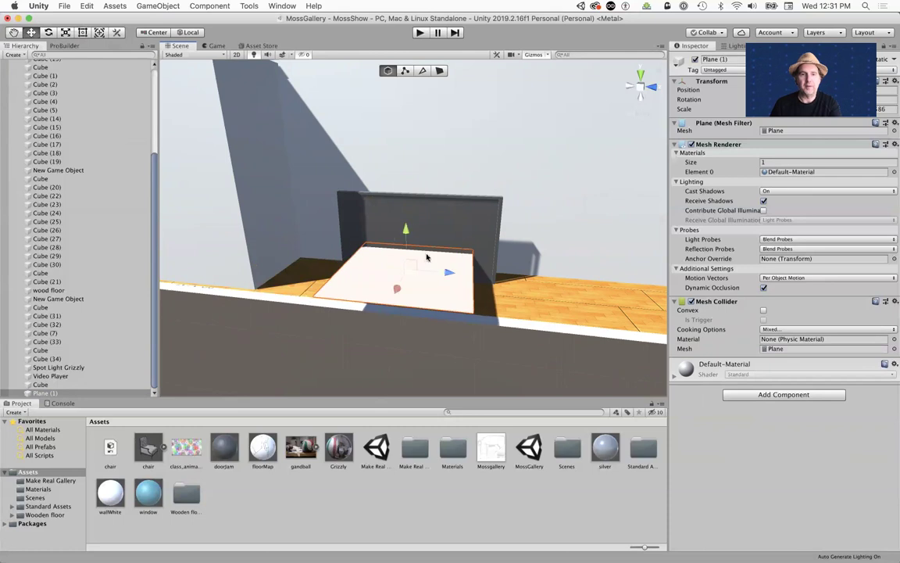
# Rotate the plane upright to face the room and set its Z rotation to -90.
pyautogui.click(48, 32)
pyautogui.moveTo(400, 249); pyautogui.dragTo(358, 321)
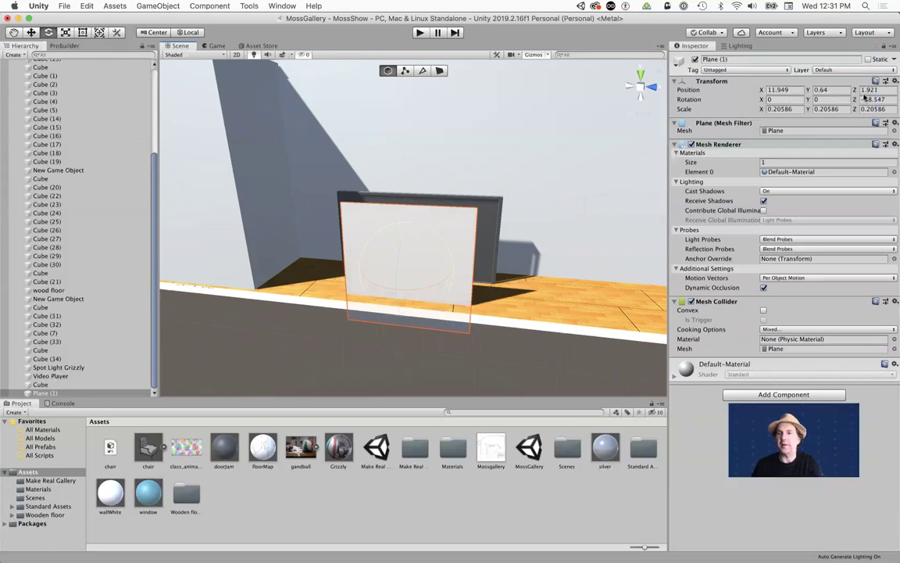
pyautogui.click(866, 100)
pyautogui.write('-90')
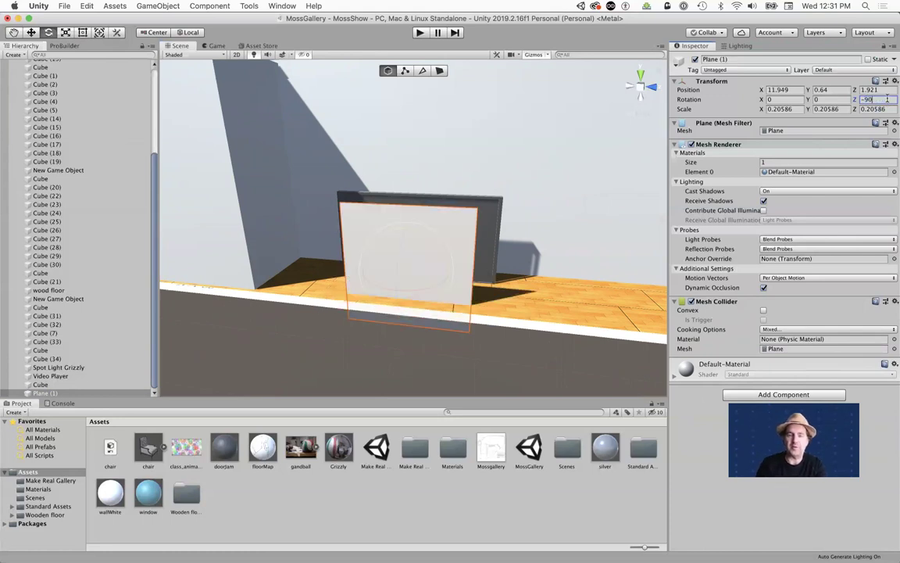
# Move the plane back and up into the panel's recess, to about X 11.137 and Y 0.995.
pyautogui.click(32, 32)
pyautogui.moveTo(393, 291); pyautogui.dragTo(410, 249)
pyautogui.scroll(2, 419, 262)
pyautogui.scroll(5, 419, 262)
pyautogui.scroll(-3, 419, 262)
pyautogui.keyDown('alt'); pyautogui.moveTo(365, 290); pyautogui.dragTo(367, 220); pyautogui.keyUp('alt')
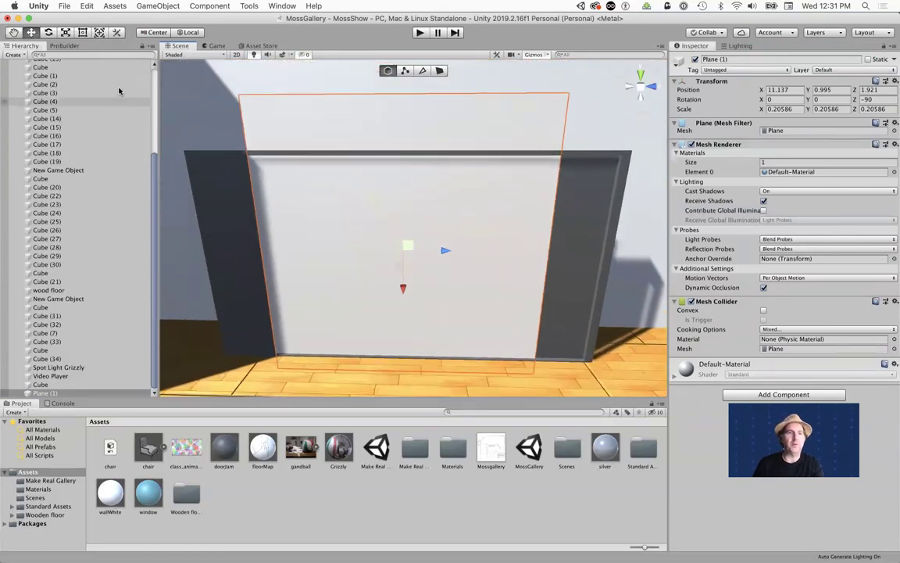
# Fit the plane inside the frame by scaling it to about X 0.155, Z 0.284 and lowering it to Y 0.881.
pyautogui.click(64, 32)
pyautogui.moveTo(401, 254); pyautogui.dragTo(508, 252)
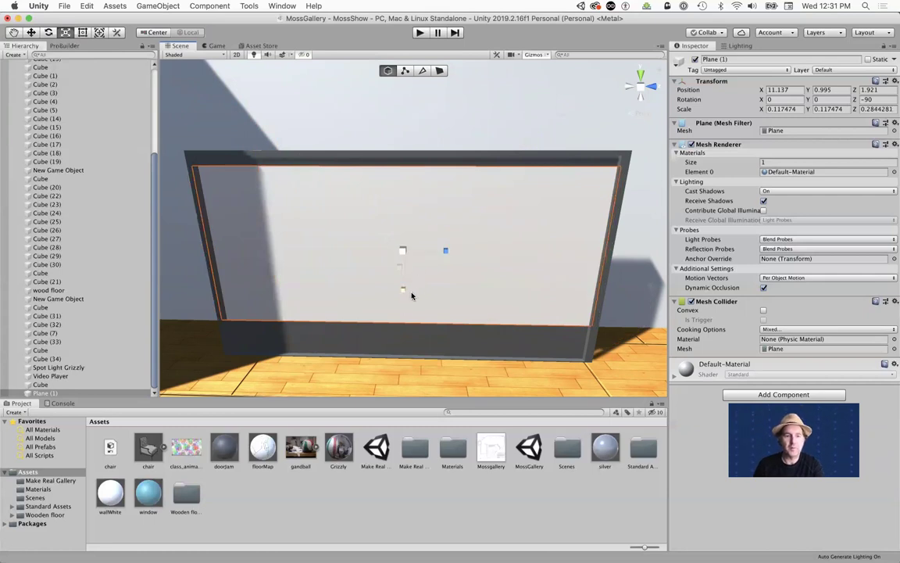
pyautogui.press('w')
pyautogui.moveTo(404, 294); pyautogui.dragTo(404, 307)
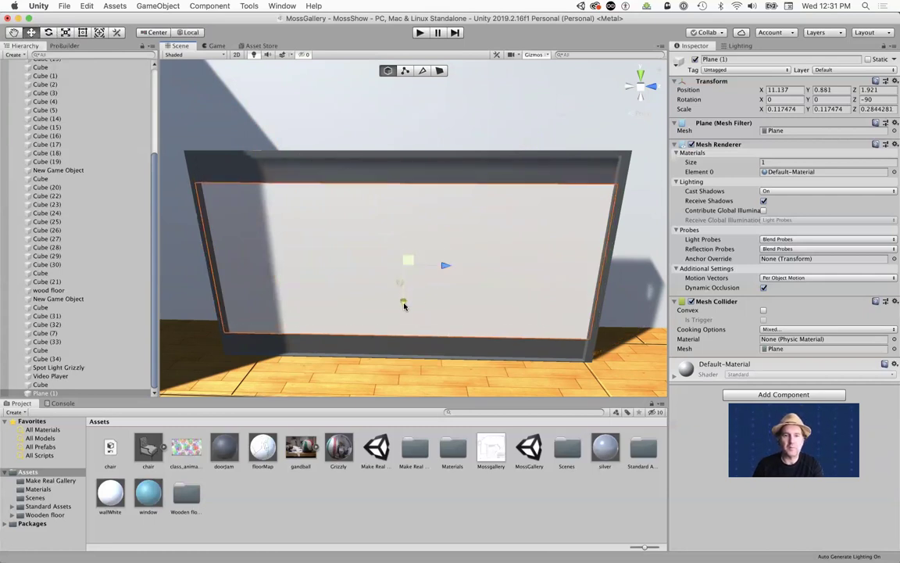
pyautogui.press('e')
pyautogui.press('r')
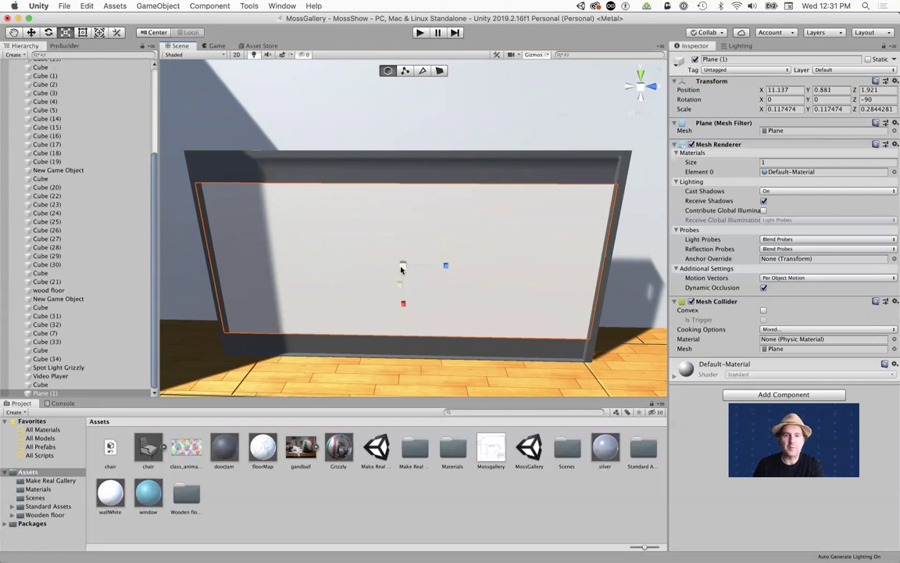
pyautogui.moveTo(403, 305); pyautogui.dragTo(409, 325)
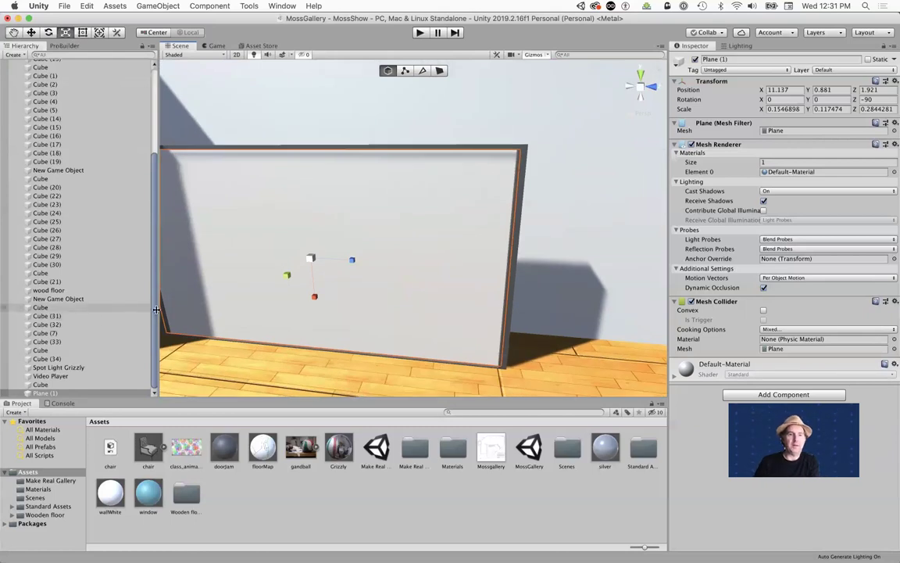
# Try sliding the frame sideways without the screen plane, and undo the move.
pyautogui.click(47, 384)
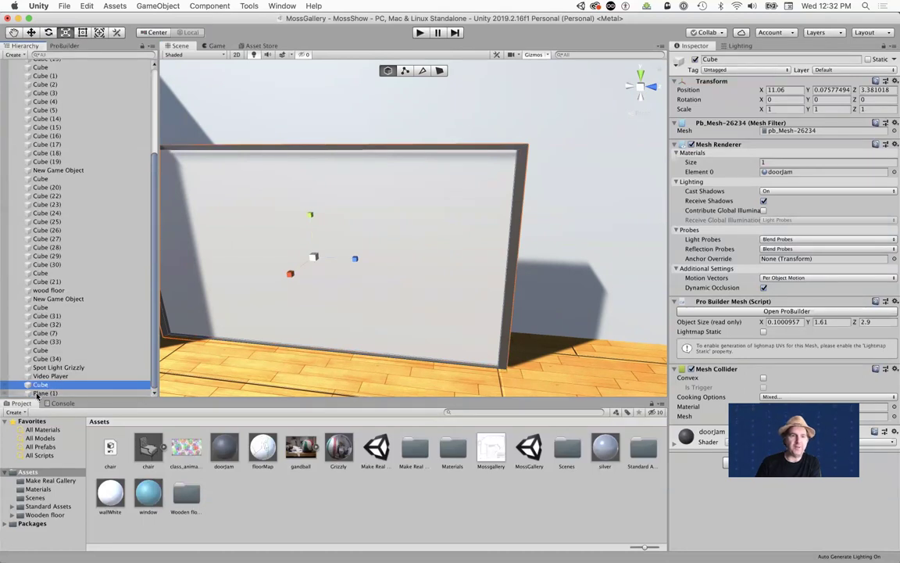
pyautogui.click(43, 392)
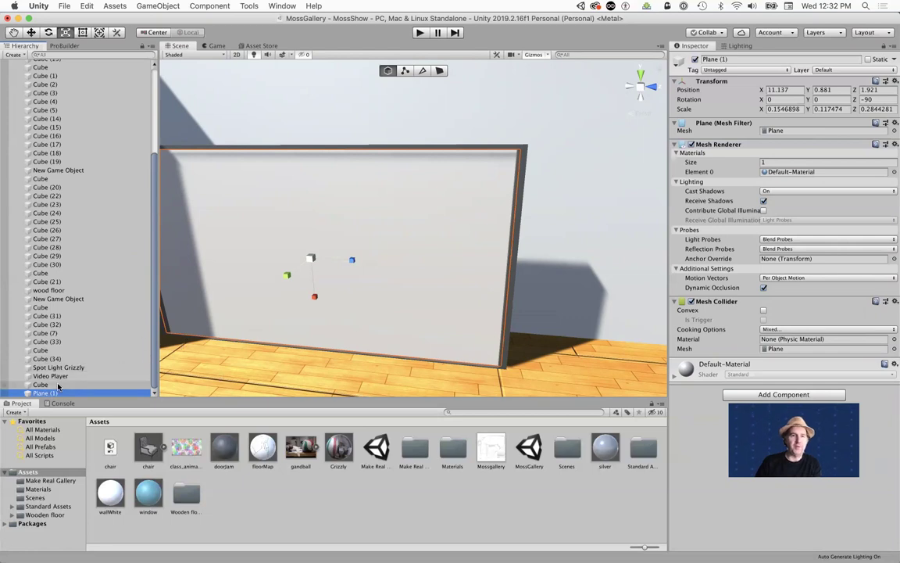
pyautogui.click(337, 283)
pyautogui.press('w')
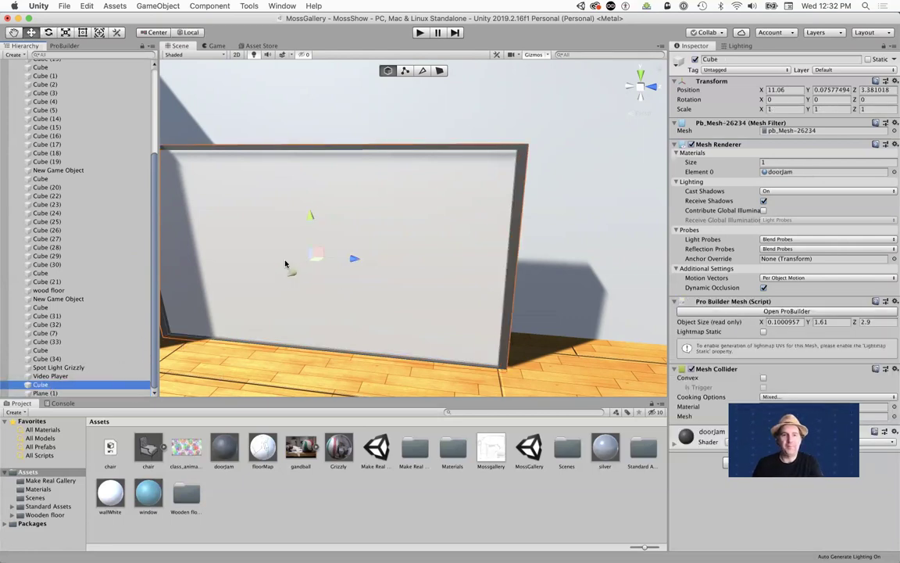
pyautogui.moveTo(343, 259); pyautogui.dragTo(457, 273)
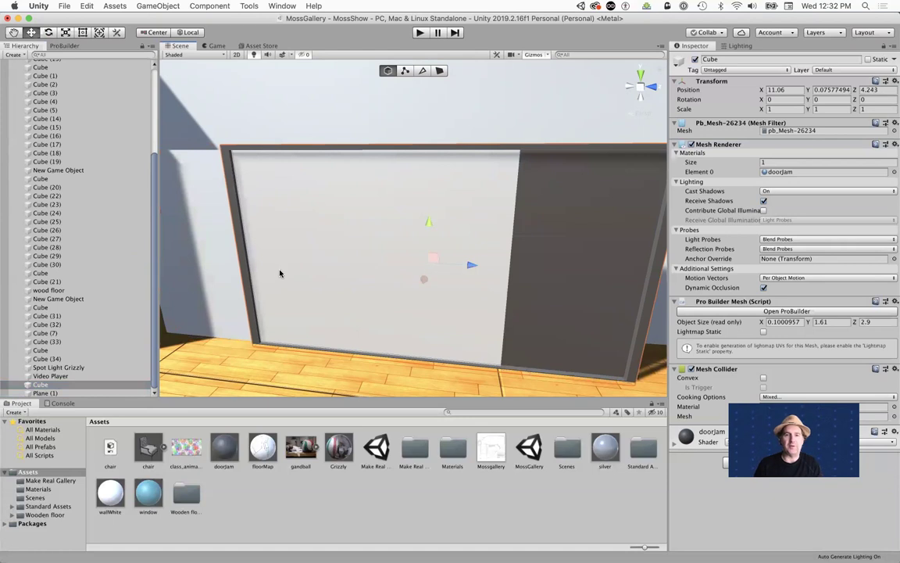
pyautogui.press('super+z')
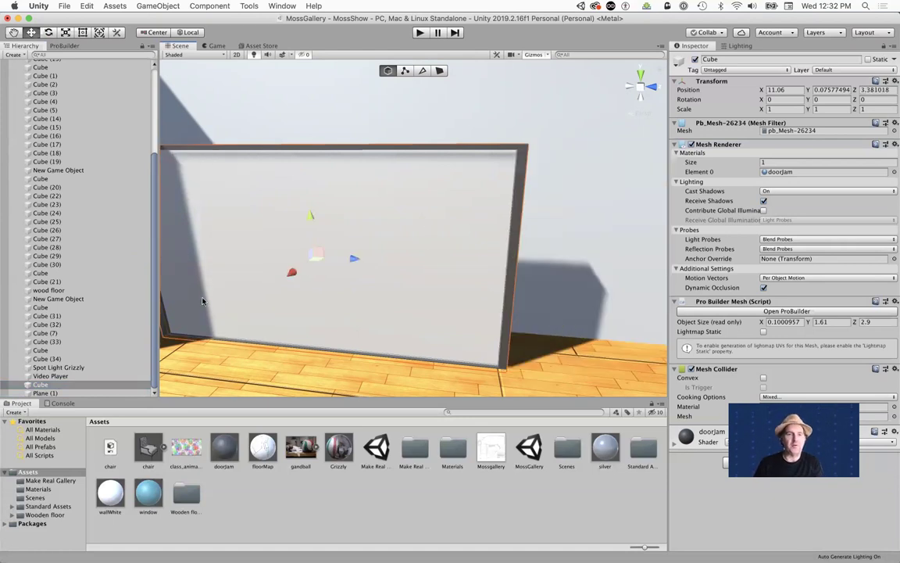
pyautogui.click(47, 393)
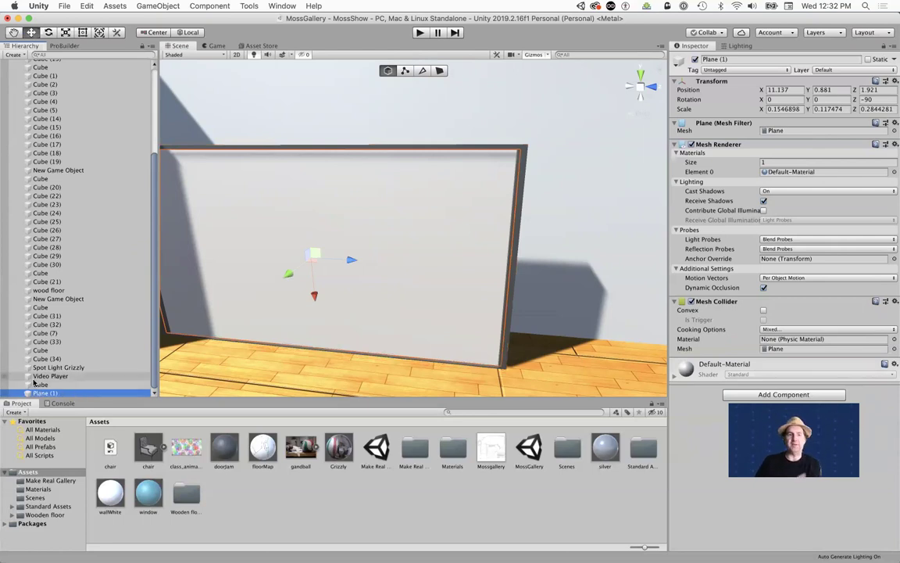
# Rename the frame object as television and make the screen plane its child.
pyautogui.click(481, 233)
pyautogui.click(707, 59)
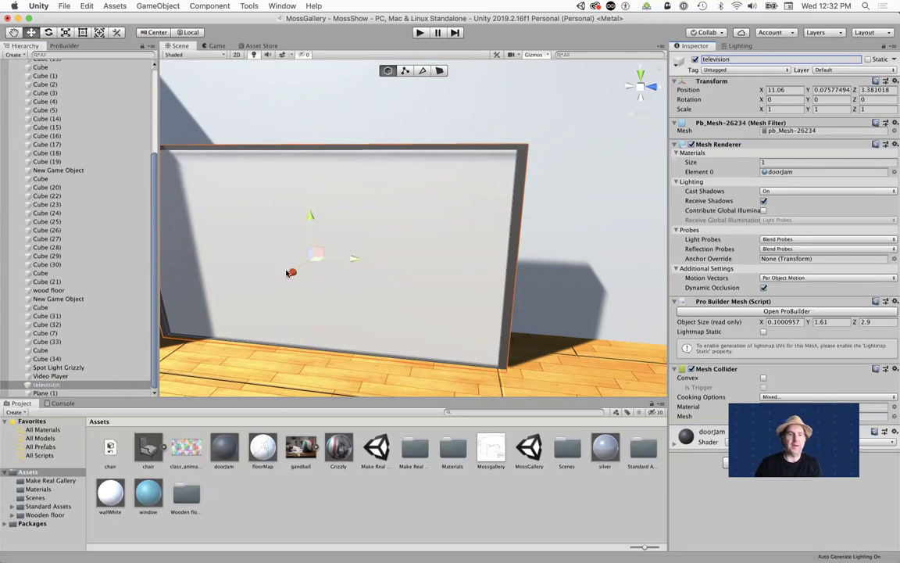
pyautogui.moveTo(49, 393); pyautogui.dragTo(43, 385)
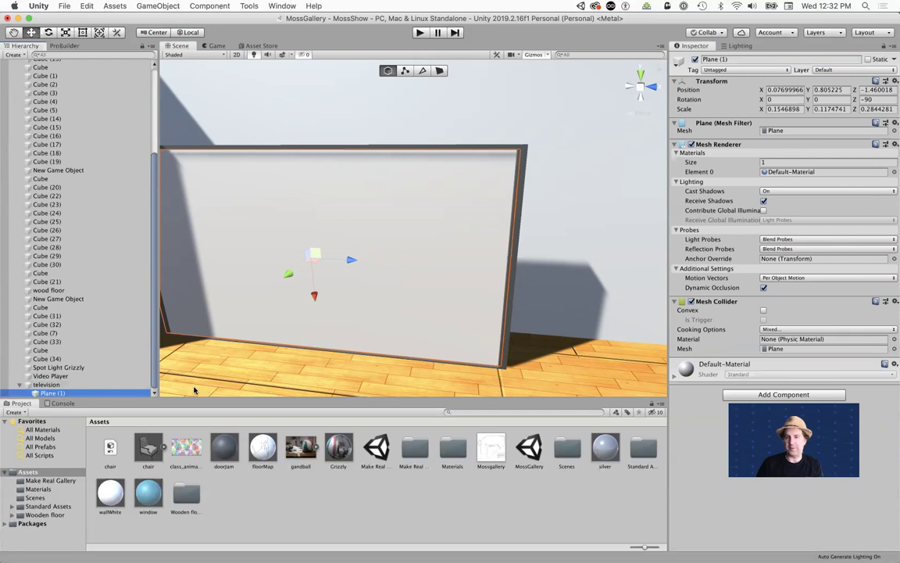
# Move the television with its screen across the gallery floor to about X 7.36, Z -0.04.
pyautogui.click(45, 383)
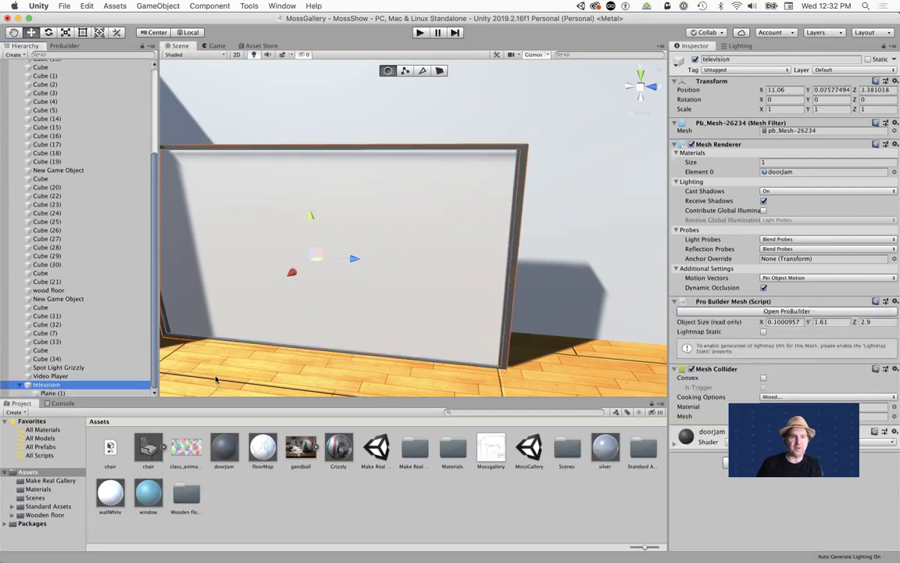
pyautogui.moveTo(354, 258); pyautogui.dragTo(255, 227)
pyautogui.scroll(-5, 411, 286)
pyautogui.scroll(2, 412, 286)
pyautogui.scroll(6, 387, 275)
pyautogui.scroll(-3, 390, 276)
pyautogui.moveTo(329, 209); pyautogui.dragTo(235, 150)
pyautogui.keyDown('alt'); pyautogui.moveTo(305, 247); pyautogui.dragTo(317, 191); pyautogui.keyUp('alt')
pyautogui.keyDown('alt'); pyautogui.moveTo(318, 191); pyautogui.dragTo(419, 433, button='right'); pyautogui.keyUp('alt')
pyautogui.keyDown('alt'); pyautogui.moveTo(418, 434); pyautogui.dragTo(436, 536, button='middle'); pyautogui.keyUp('alt')
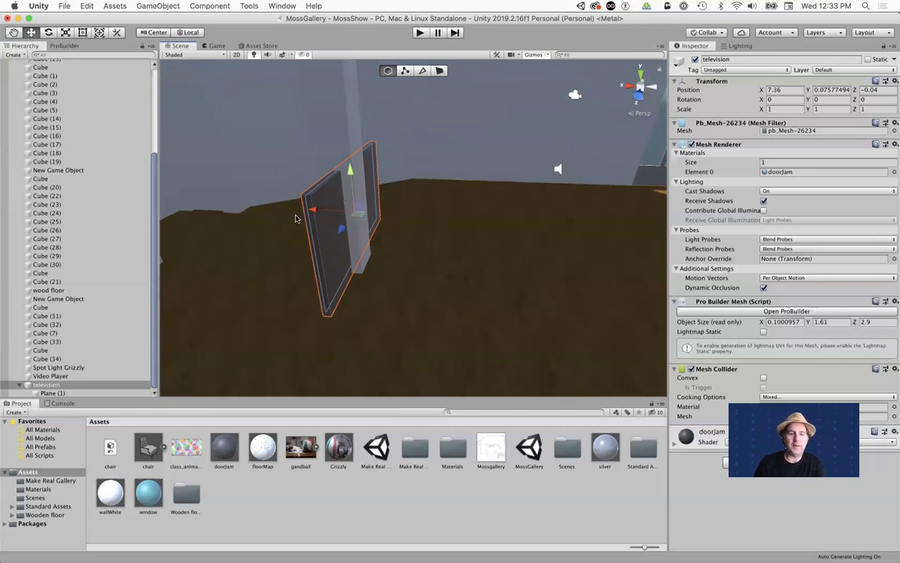
# Rotate the television about its vertical axis to a Y rotation of about -92.7.
pyautogui.press('e')
pyautogui.moveTo(307, 204); pyautogui.dragTo(445, 231)
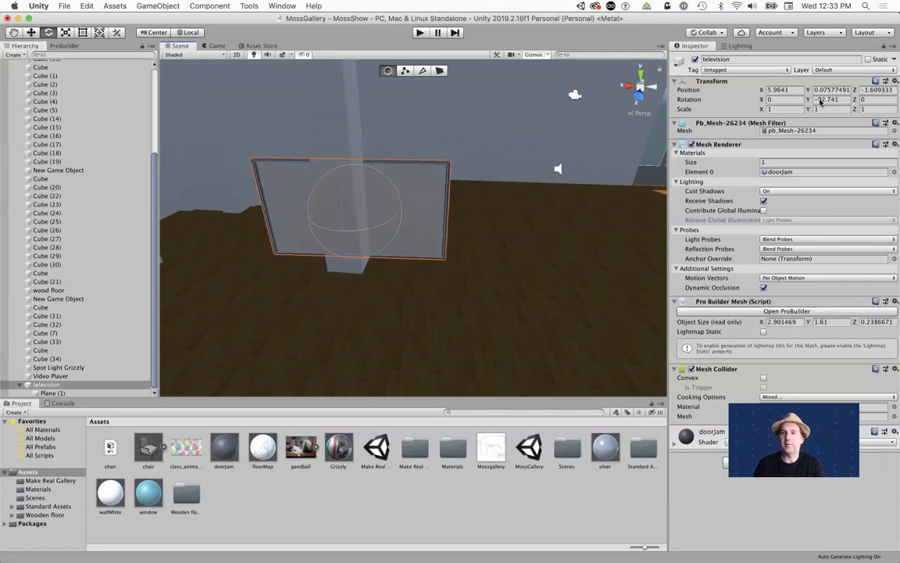
# Try setting the television's Y rotation to -90, and undo the change.
pyautogui.click(822, 100)
pyautogui.write('-90')
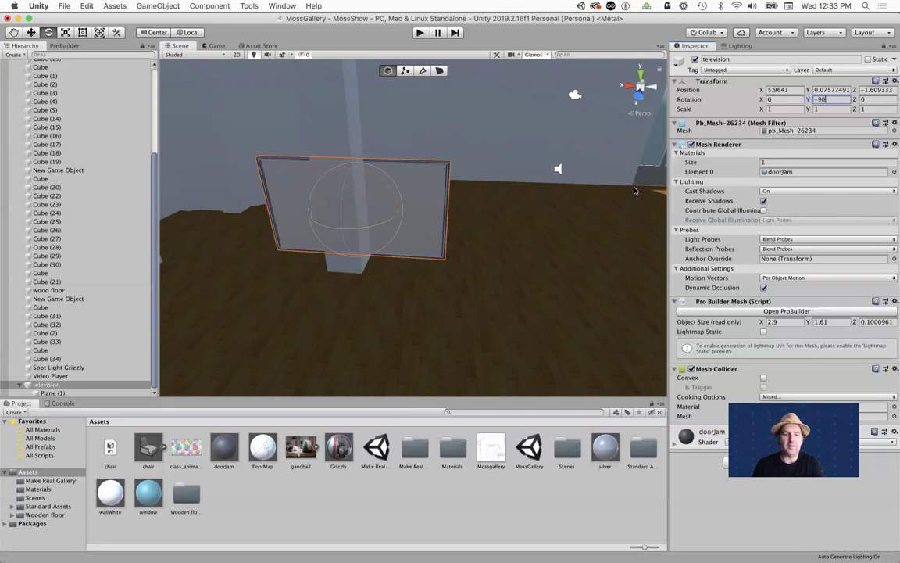
pyautogui.write('0')
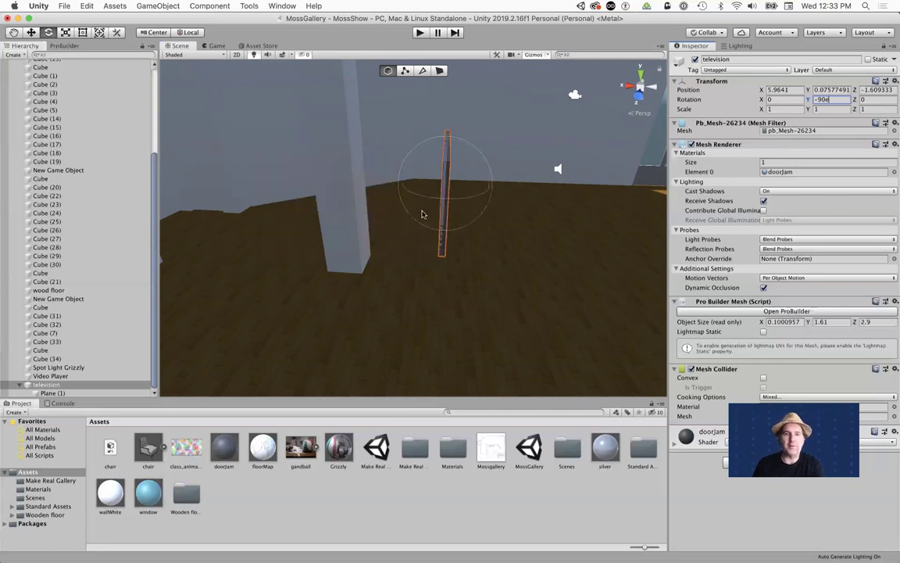
pyautogui.press('super+z')
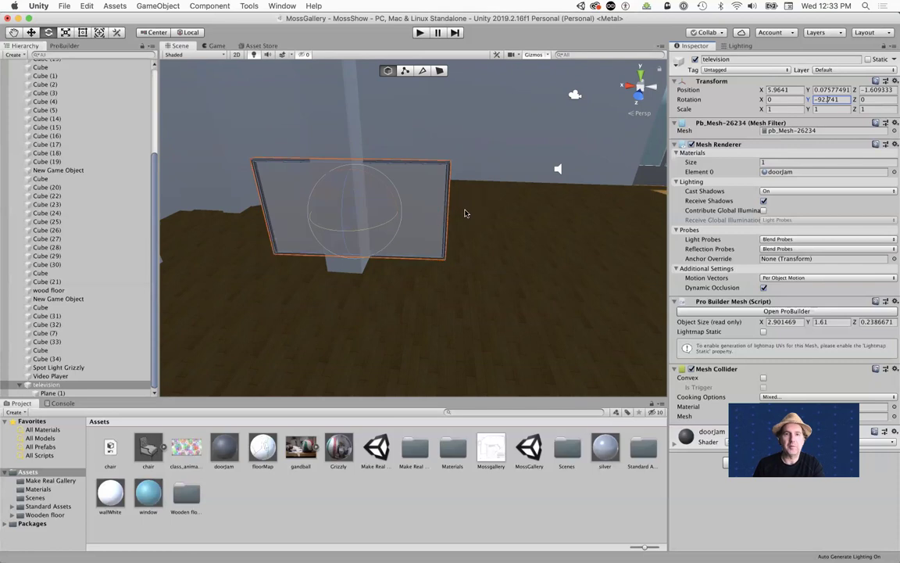
# Move the television to the wall beside the windows and raise it, to about X 2.01, Y 1, Z -5.9.
pyautogui.click(31, 33)
pyautogui.moveTo(314, 208); pyautogui.dragTo(591, 152)
pyautogui.moveTo(548, 112); pyautogui.dragTo(555, 77)
pyautogui.scroll(4, 560, 127)
pyautogui.moveTo(377, 224); pyautogui.dragTo(361, 230, button='middle')
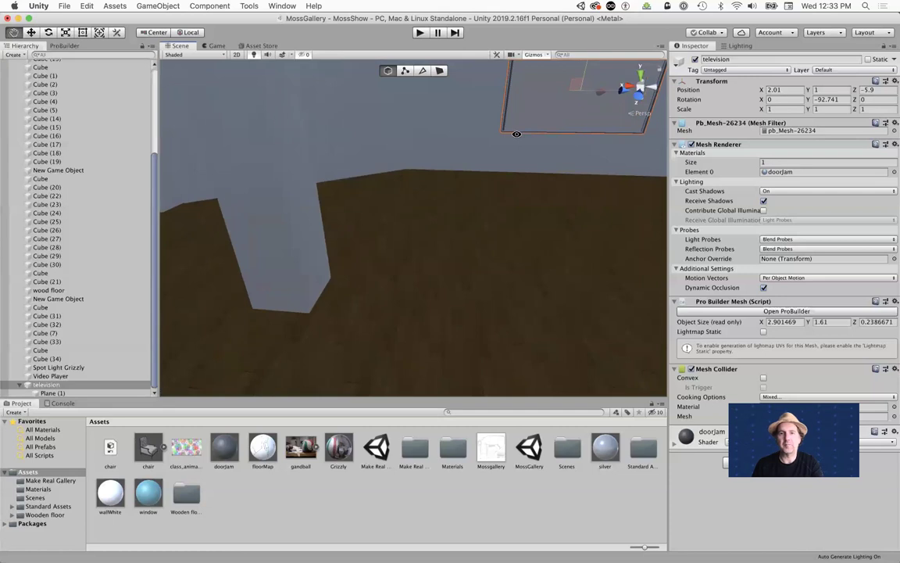
# Pull the television slightly out of the wall to about Z -5.85 so its frame sits on the surface.
pyautogui.scroll(-4, 502, 168)
pyautogui.keyDown('alt'); pyautogui.moveTo(592, 187); pyautogui.dragTo(560, 185); pyautogui.keyUp('alt')
pyautogui.press('r')
pyautogui.press('f')
pyautogui.keyDown('alt'); pyautogui.moveTo(518, 218); pyautogui.dragTo(380, 253); pyautogui.keyUp('alt')
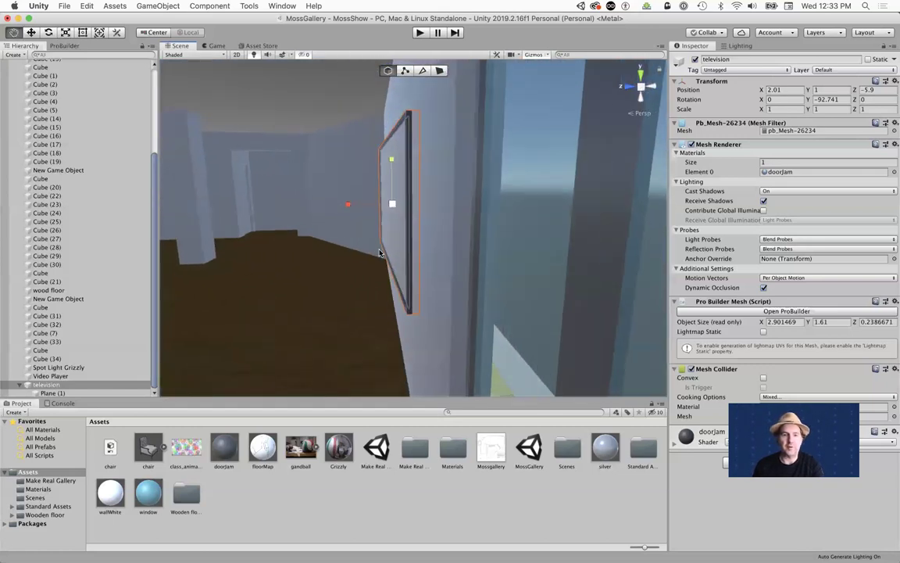
pyautogui.press('w')
pyautogui.moveTo(349, 204); pyautogui.dragTo(345, 202)
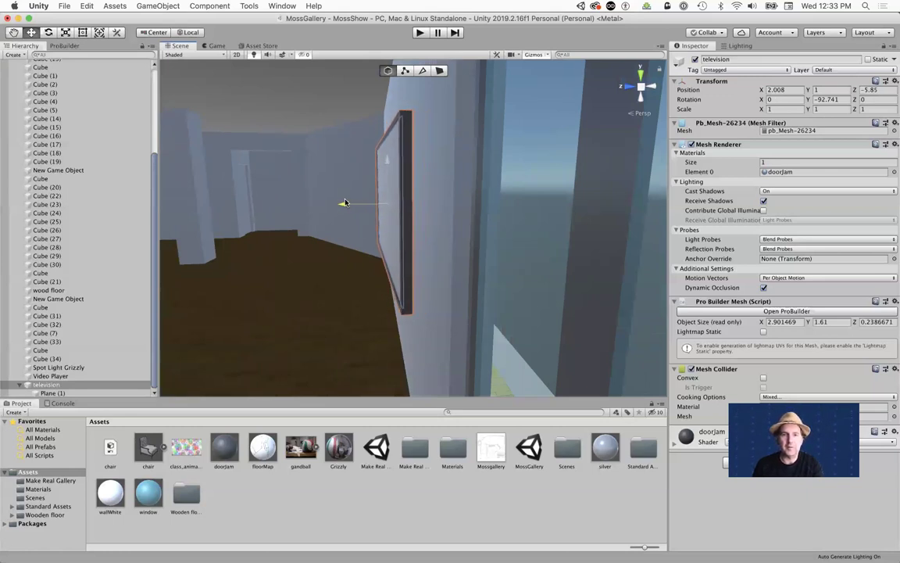
pyautogui.keyDown('alt'); pyautogui.moveTo(251, 255); pyautogui.dragTo(461, 271); pyautogui.keyUp('alt')
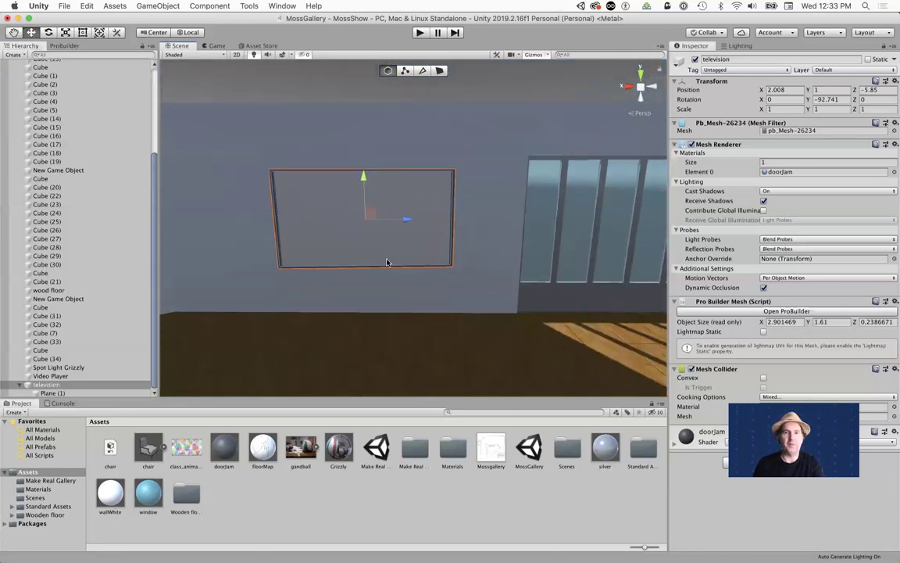
pyautogui.scroll(3, 388, 263)
pyautogui.scroll(-1, 388, 262)
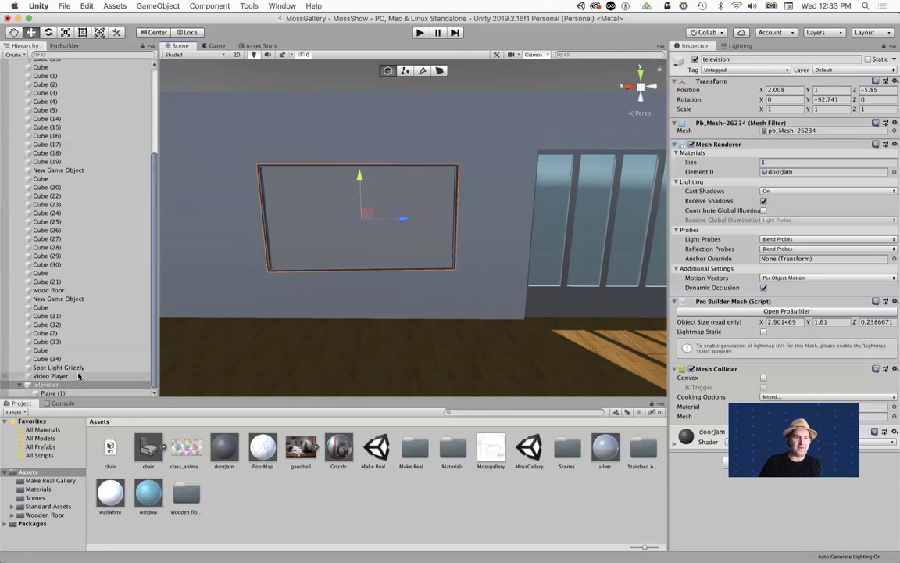
# Create a Render Texture asset named animation_RT and apply it to the television's screen plane.
pyautogui.click(53, 393)
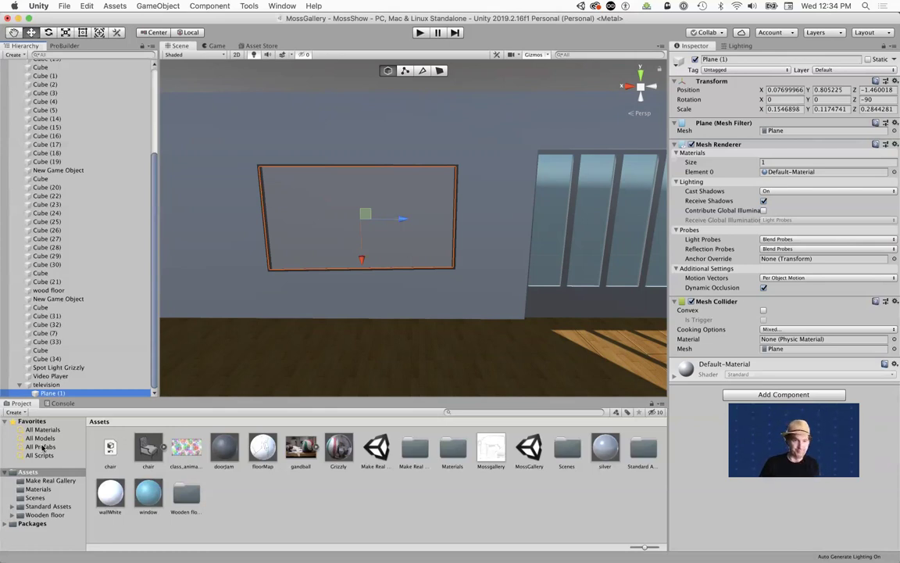
pyautogui.click(15, 412)
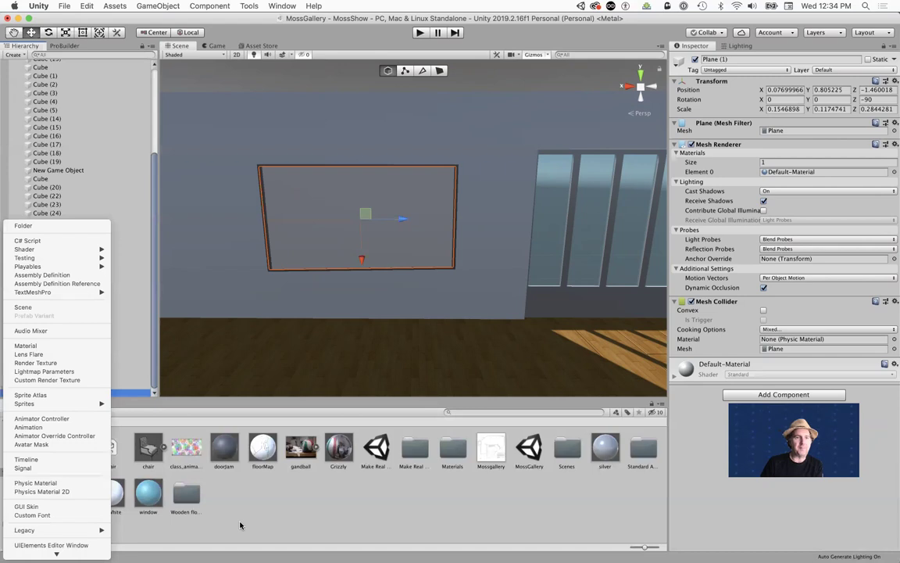
pyautogui.click(35, 363)
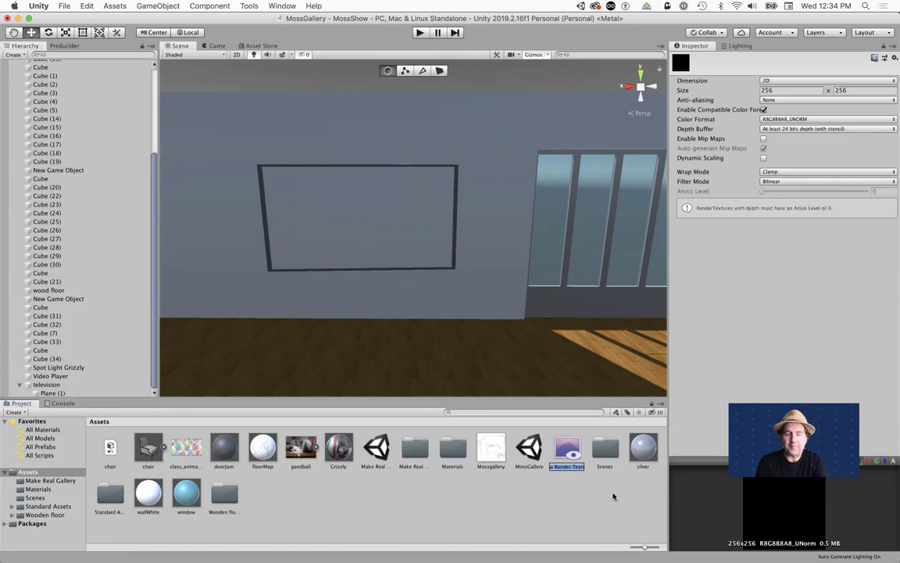
pyautogui.write('a')
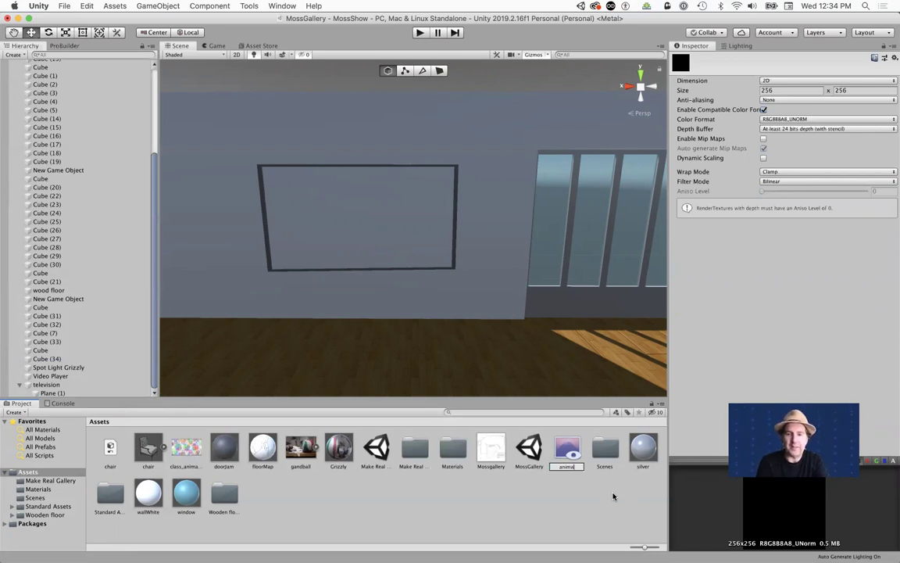
pyautogui.write('mimation_RT')
pyautogui.rightClick(614, 496)
pyautogui.click(523, 519)
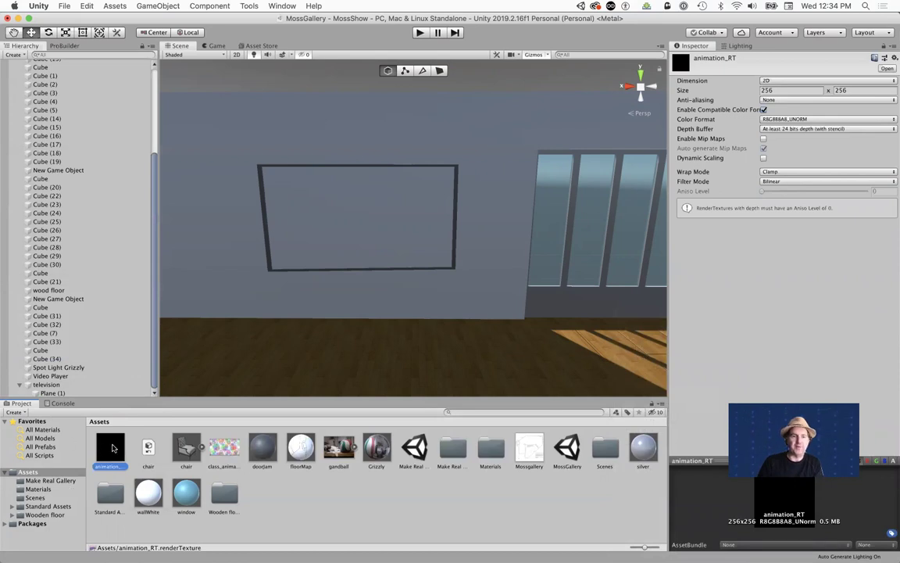
pyautogui.moveTo(110, 449); pyautogui.dragTo(322, 235)
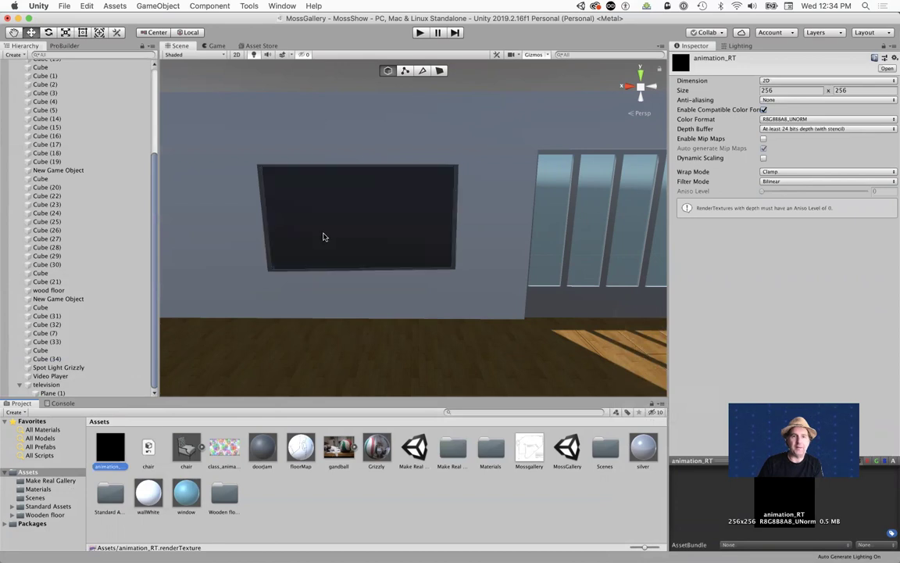
pyautogui.click(47, 394)
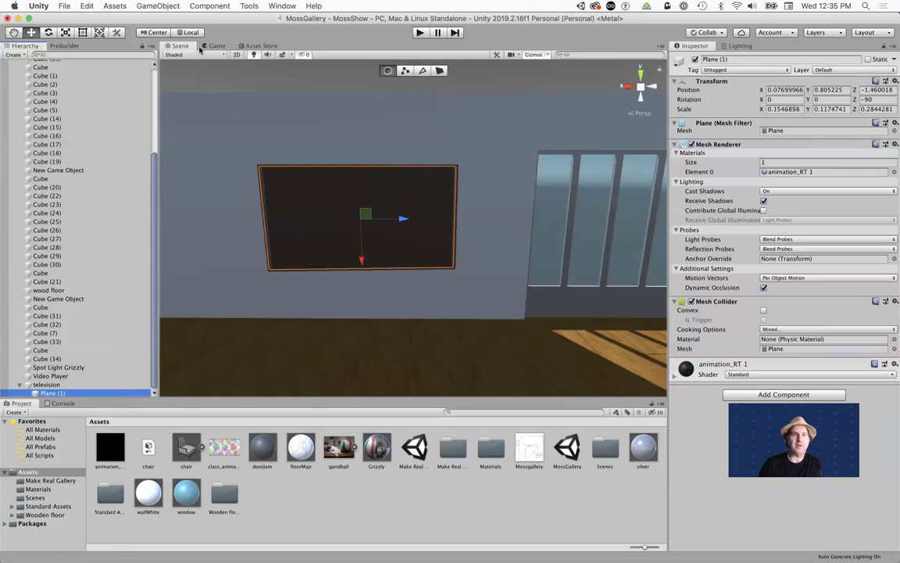
# Add a second Video Player object with class_animation2 as its video clip and animation_RT as its target texture.
pyautogui.click(145, 6)
pyautogui.moveTo(196, 90)
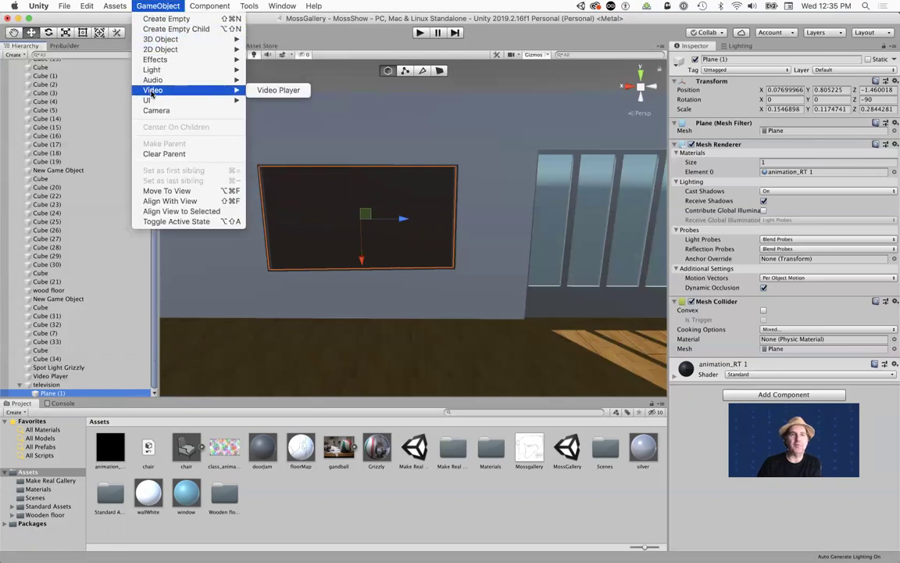
pyautogui.click(278, 91)
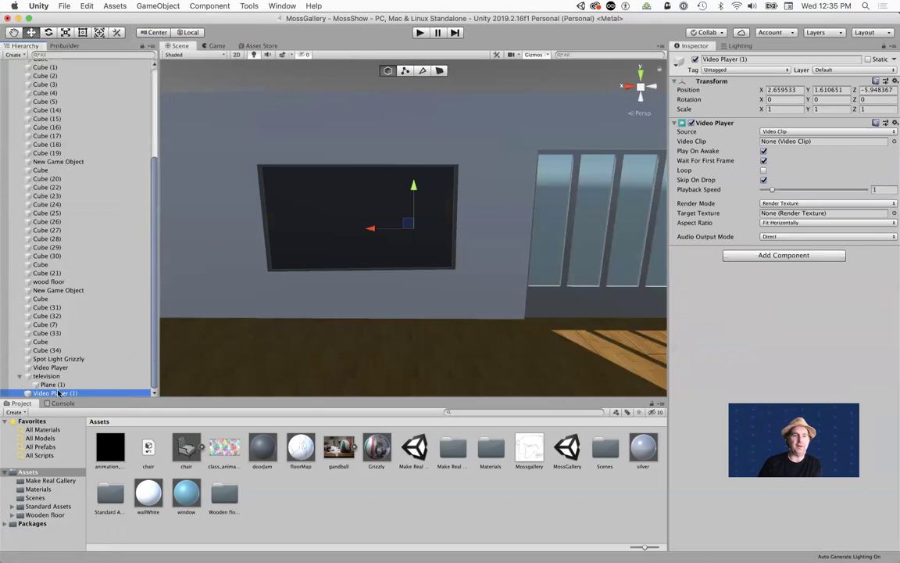
pyautogui.click(19, 375)
pyautogui.click(46, 394)
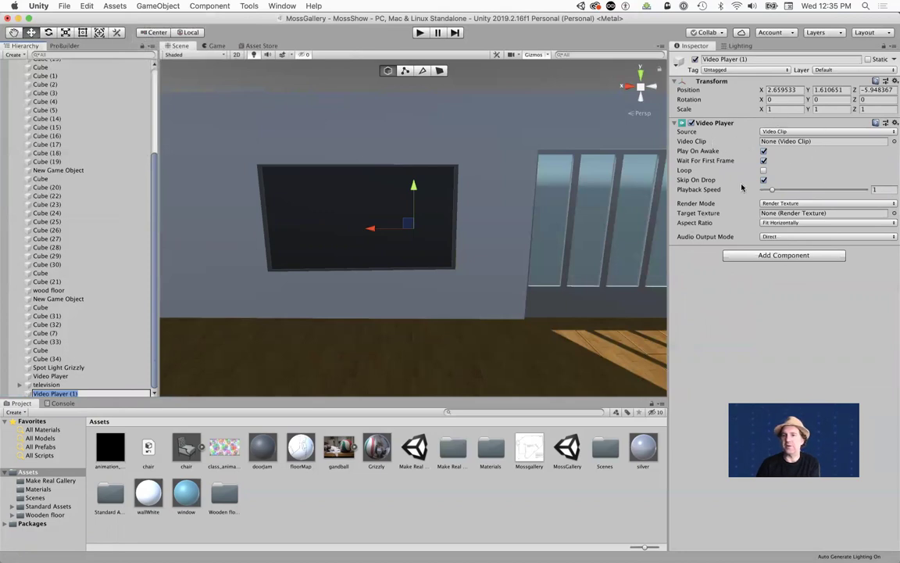
pyautogui.moveTo(224, 447); pyautogui.dragTo(705, 133)
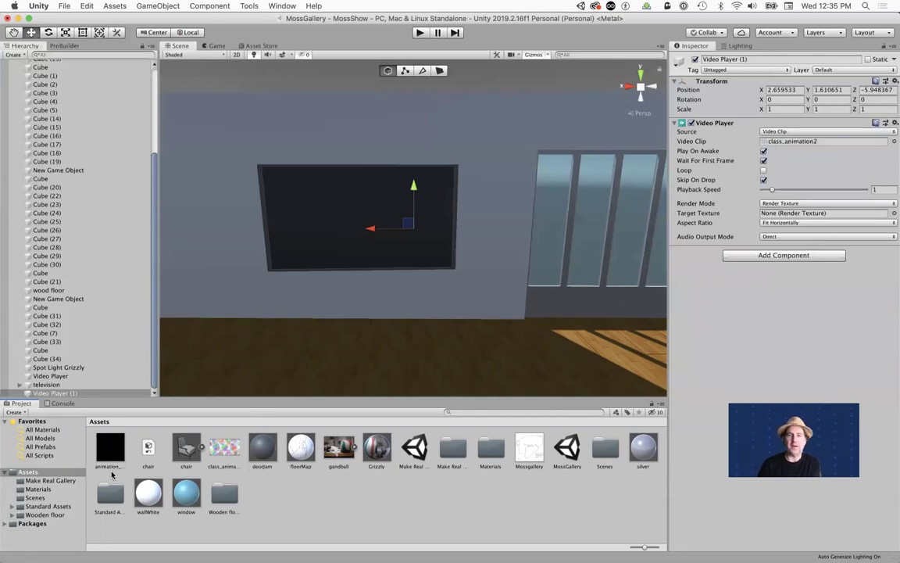
pyautogui.moveTo(97, 436); pyautogui.dragTo(781, 212)
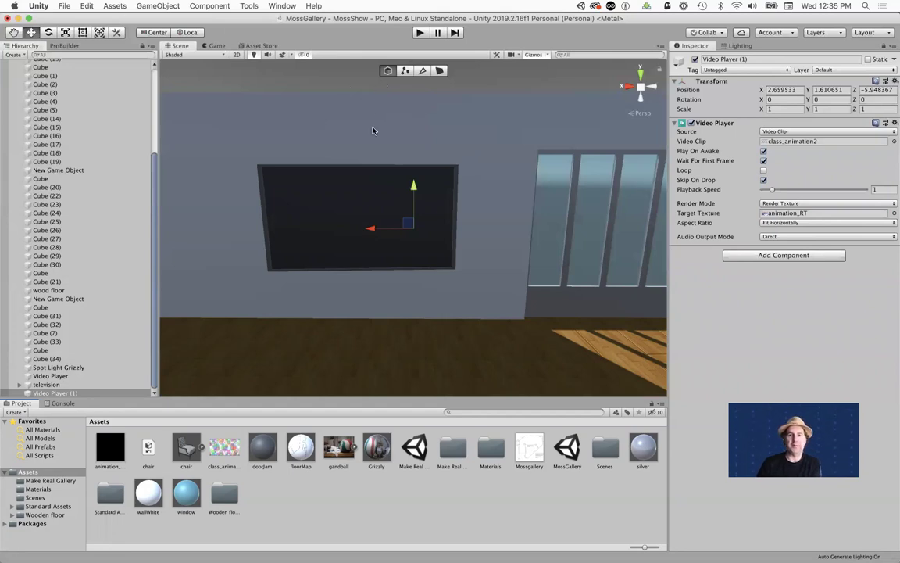
# Run the scene and view the movie on the television from close up and farther back, and stop playback.
pyautogui.press('super+p')
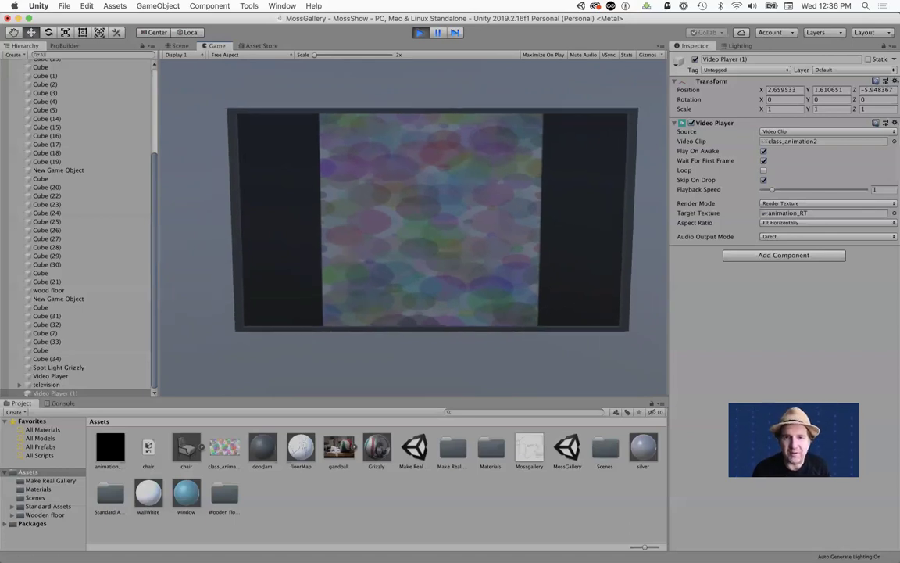
pyautogui.press('w')
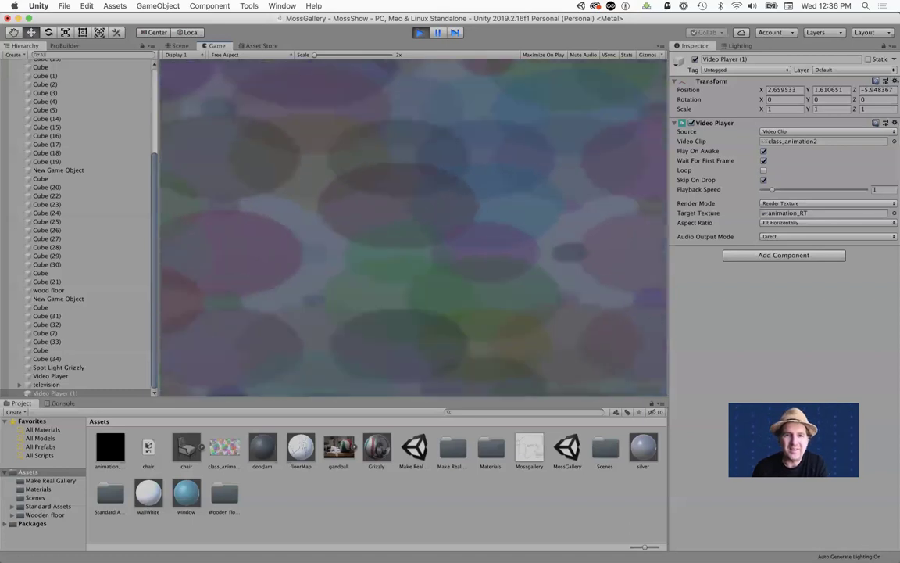
pyautogui.press('s')
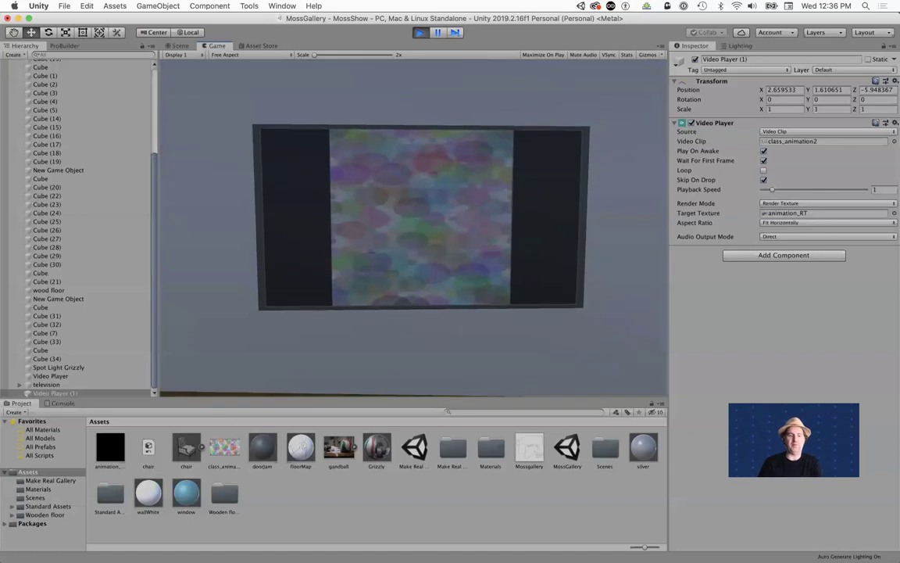
pyautogui.press('super+p')
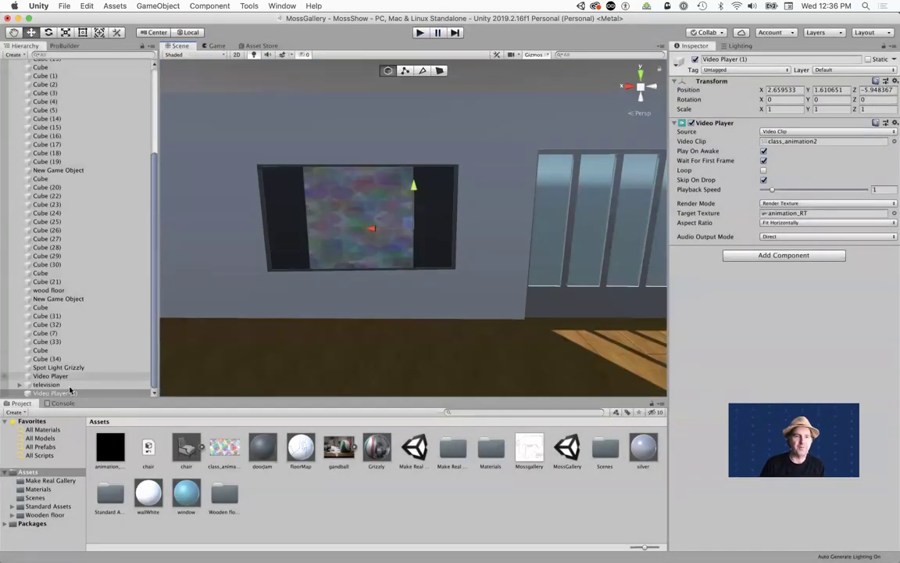
# Rotate the television's screen plane about a quarter turn to an X rotation of about -88.4.
pyautogui.click(29, 386)
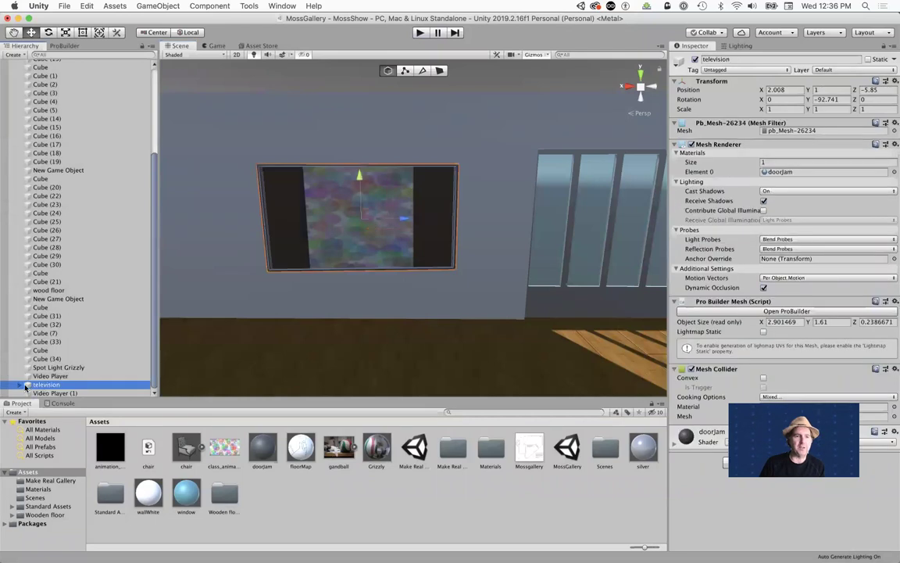
pyautogui.click(19, 385)
pyautogui.click(64, 393)
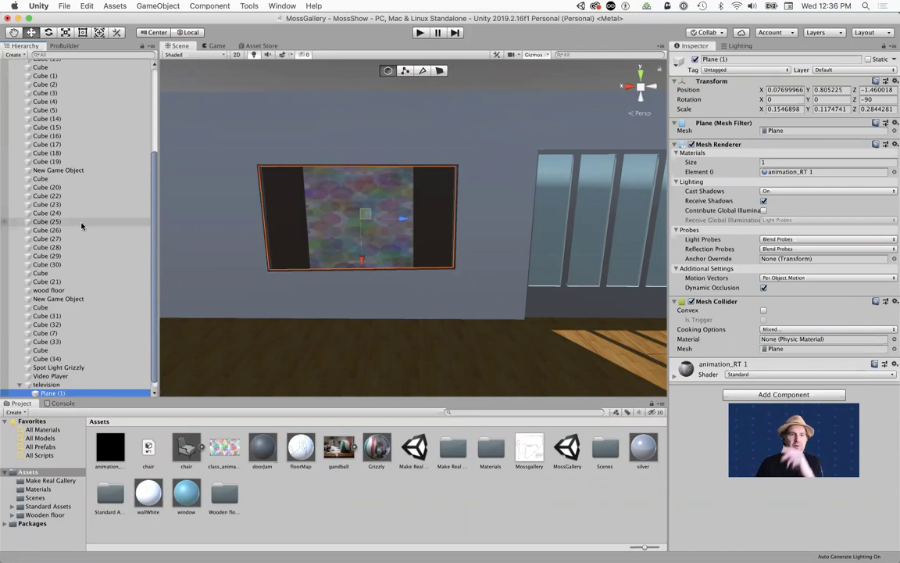
pyautogui.click(48, 32)
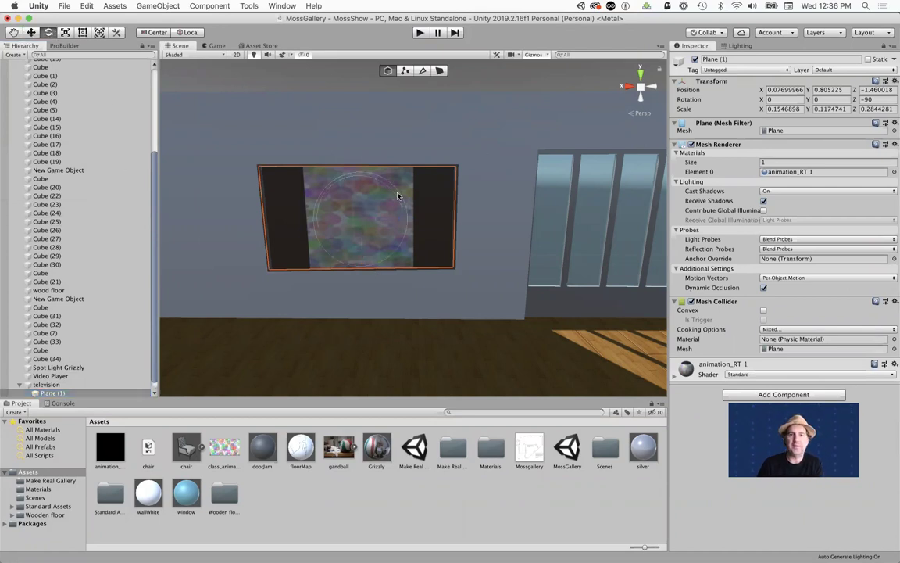
pyautogui.scroll(1, 399, 210)
pyautogui.scroll(2, 400, 209)
pyautogui.keyDown('alt'); pyautogui.moveTo(422, 229); pyautogui.dragTo(251, 88); pyautogui.keyUp('alt')
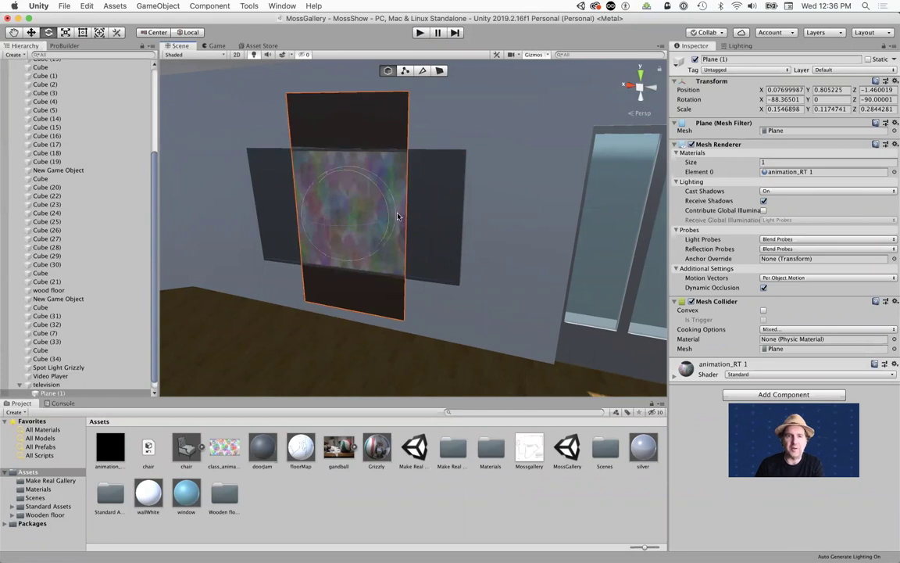
pyautogui.scroll(3, 398, 216)
pyautogui.scroll(-3, 398, 216)
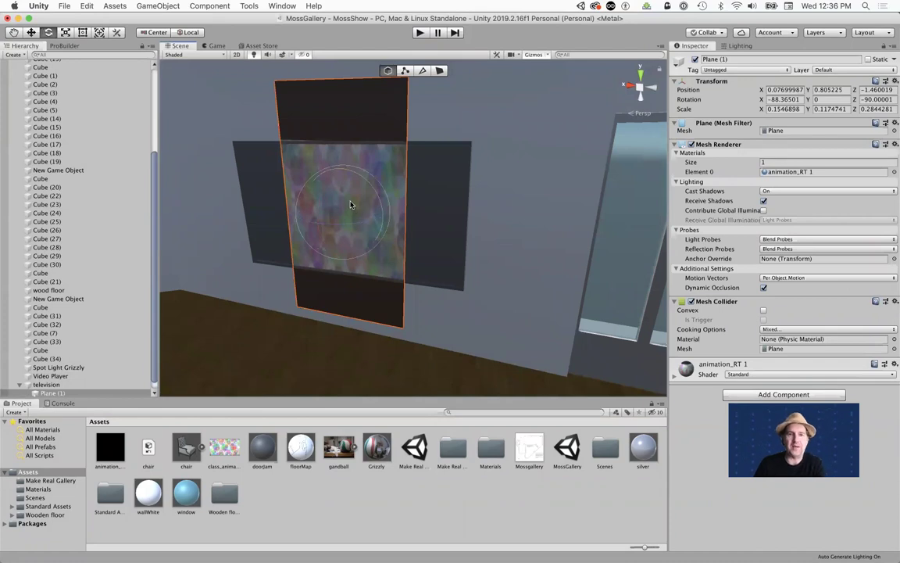
# Reduce the screen plane's Z scale to about 0.153 so its height fits the television frame.
pyautogui.press('t')
pyautogui.moveTo(340, 170); pyautogui.dragTo(341, 187)
pyautogui.press('r')
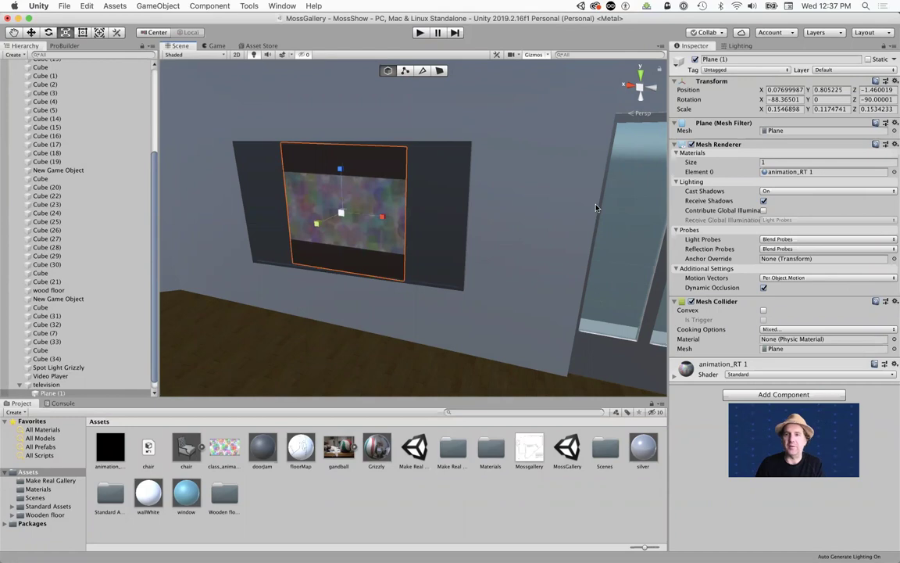
# Set the screen plane's X rotation to -90 and widen its X scale to about 0.284 to fill the frame.
pyautogui.click(774, 100)
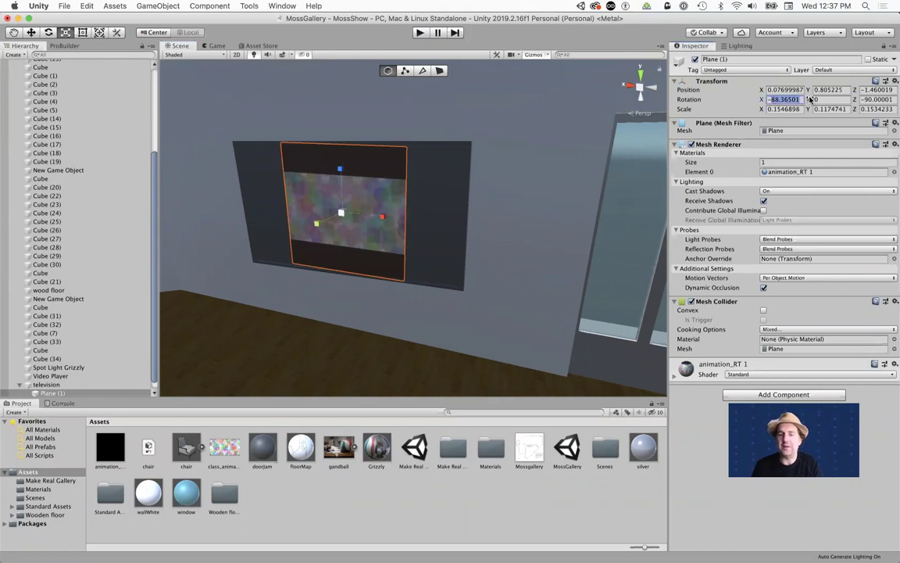
pyautogui.write('-90')
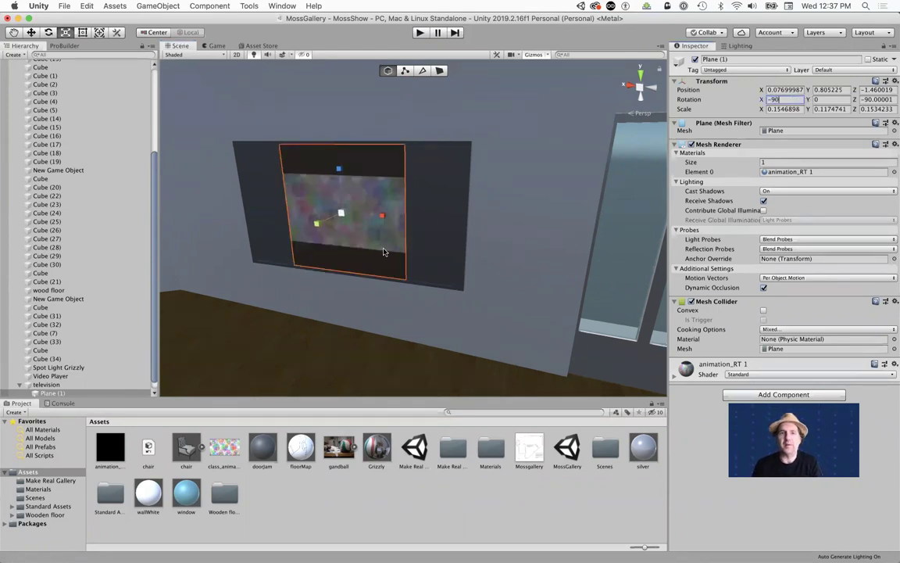
pyautogui.moveTo(384, 219); pyautogui.dragTo(420, 217)
pyautogui.keyDown('alt'); pyautogui.moveTo(371, 305); pyautogui.dragTo(457, 272); pyautogui.keyUp('alt')
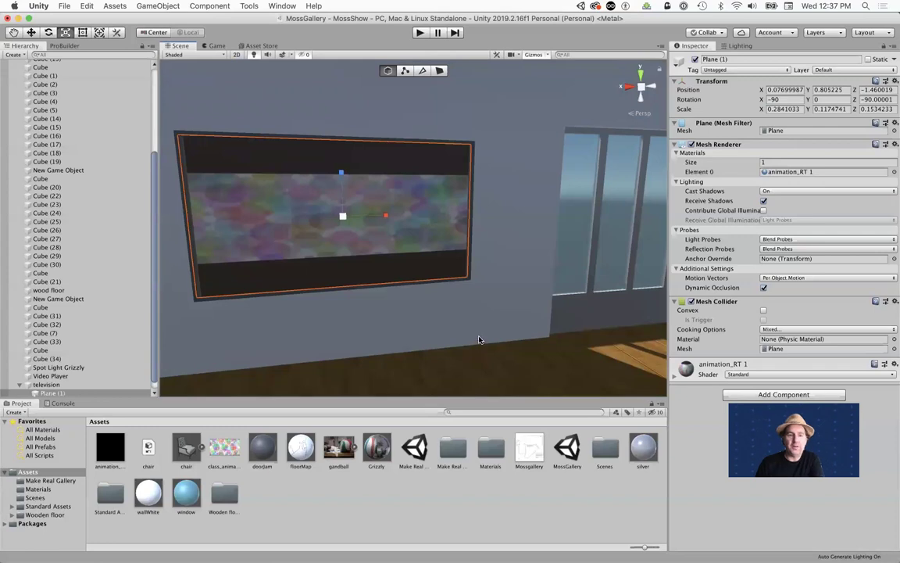
# Switch to Finder and look up the pixel dimensions of class_animation2.mov in the Movies folder.
pyautogui.press('super+Tab')
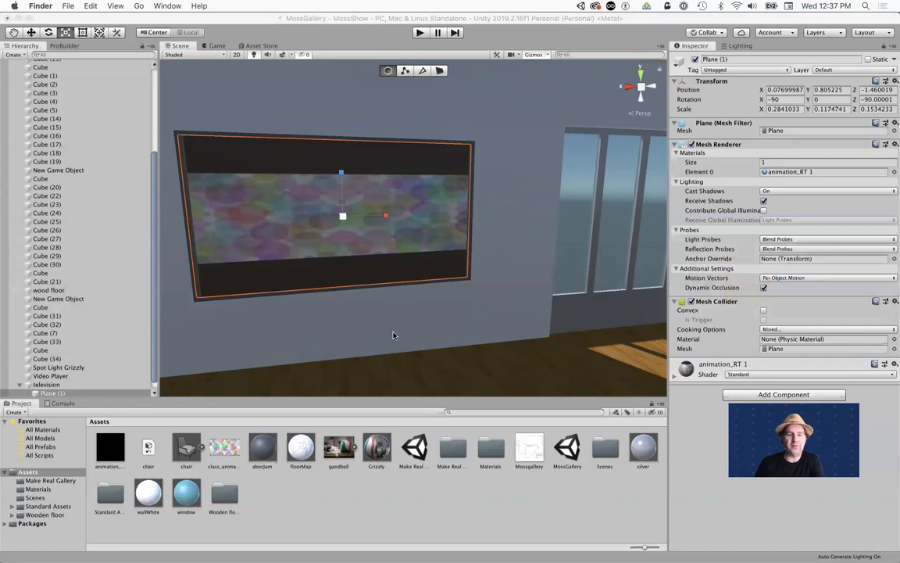
pyautogui.press('super+n')
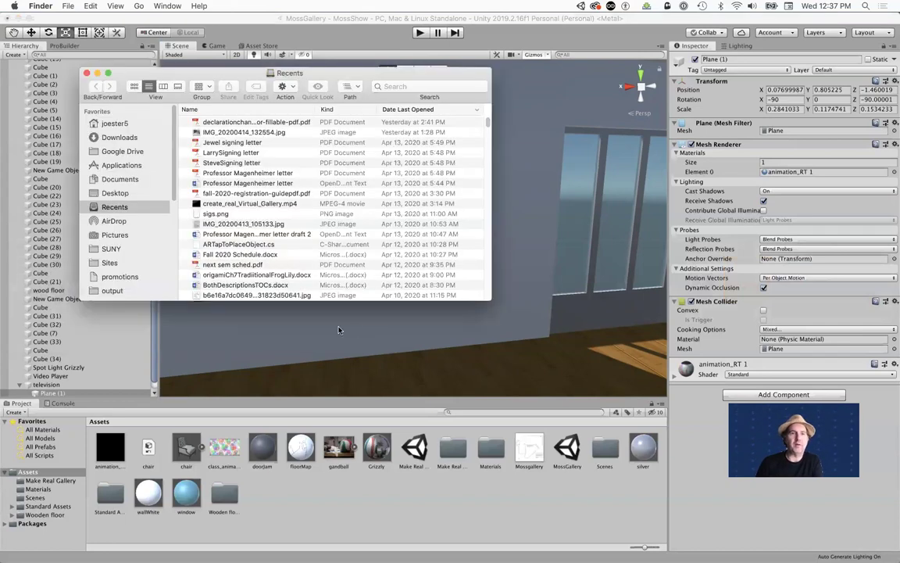
pyautogui.click(114, 123)
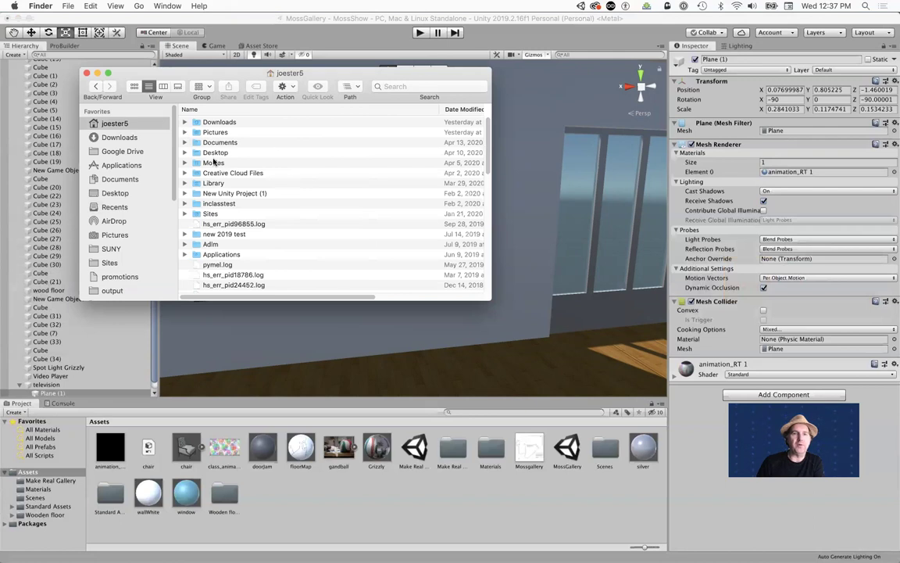
pyautogui.doubleClick(211, 163)
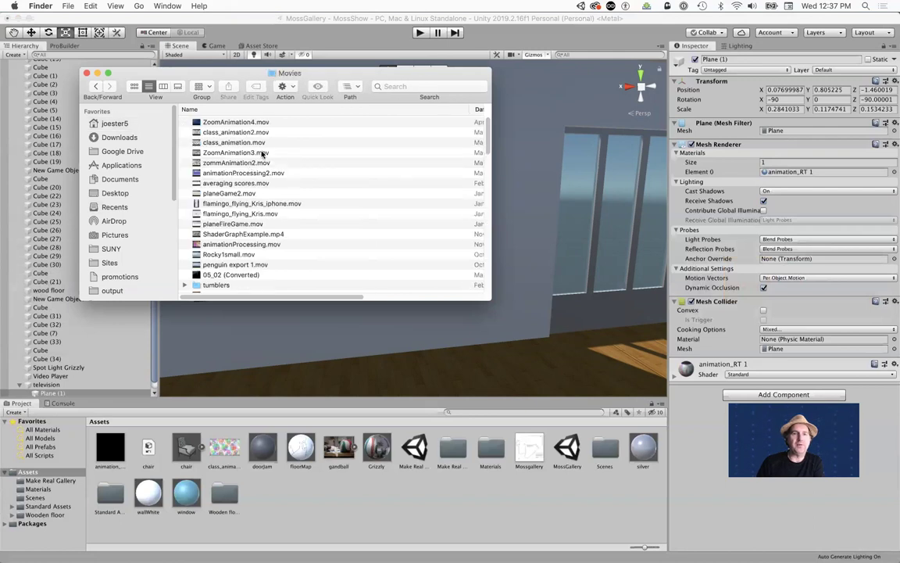
pyautogui.click(236, 132)
pyautogui.press('super+i')
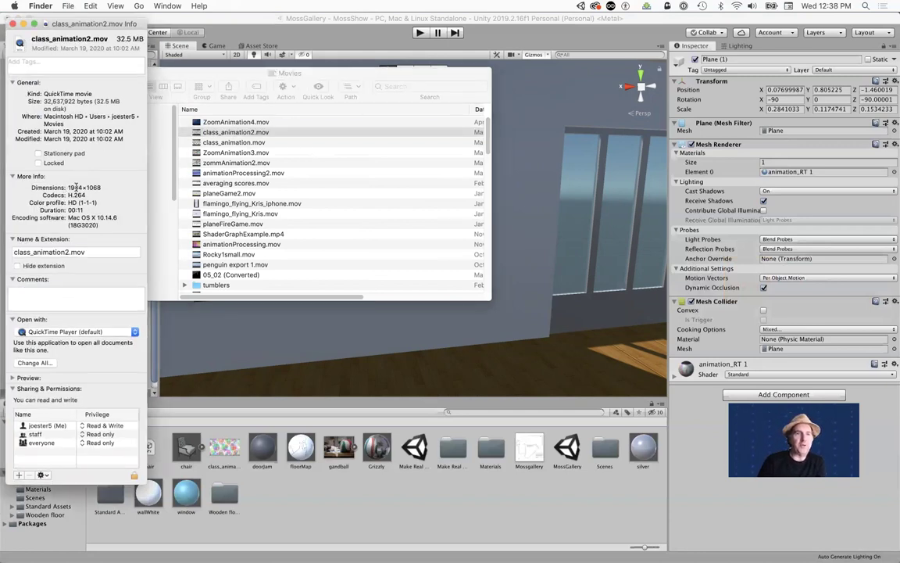
pyautogui.moveTo(100, 188); pyautogui.dragTo(64, 187)
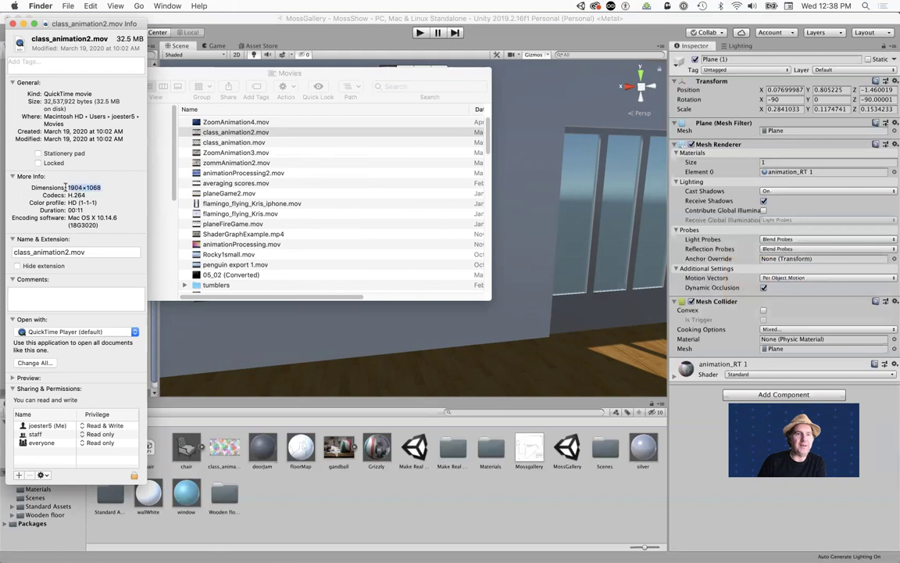
# Return to Unity and set the size of the animation_RT render texture to 1904 x 1068.
pyautogui.click(362, 519)
pyautogui.click(219, 442)
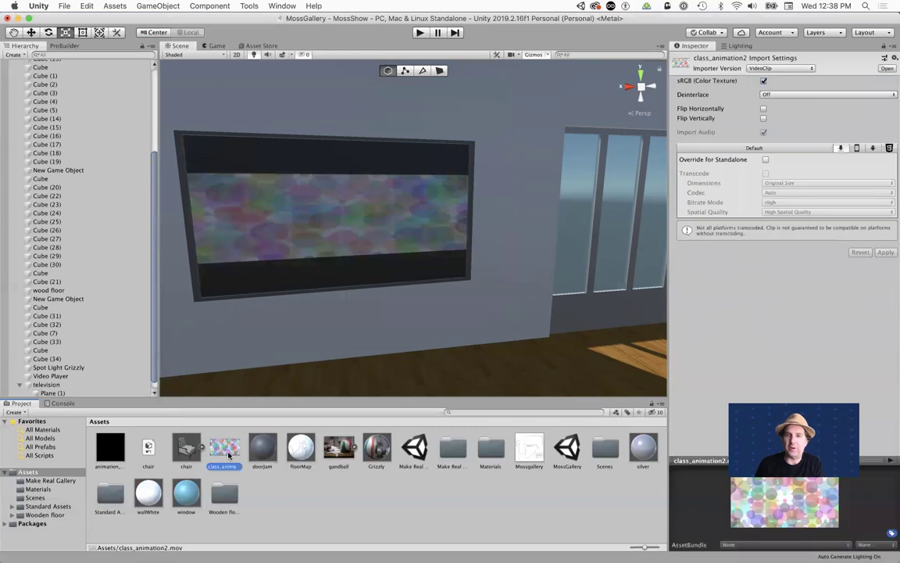
pyautogui.click(116, 448)
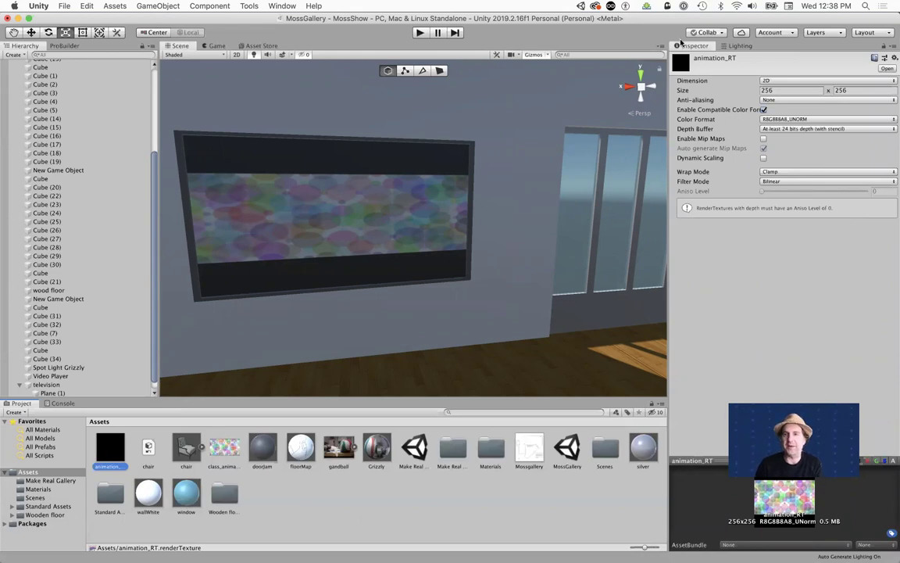
pyautogui.click(765, 90)
pyautogui.write('1904')
pyautogui.click(838, 91)
pyautogui.write('10')
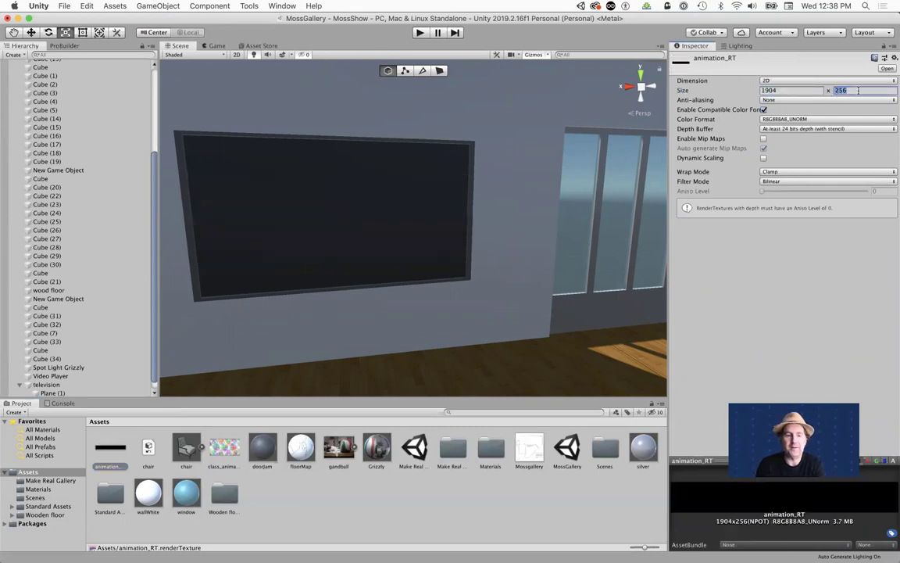
pyautogui.write('68')
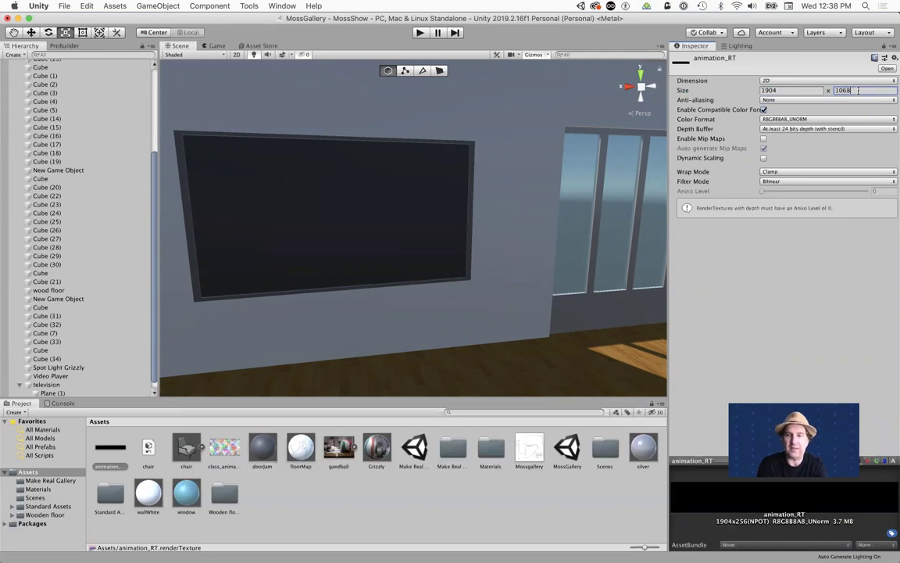
# Apply the render texture's 1904 x 1068 size and play-test the gallery to check the video on the television.
pyautogui.click(723, 224)
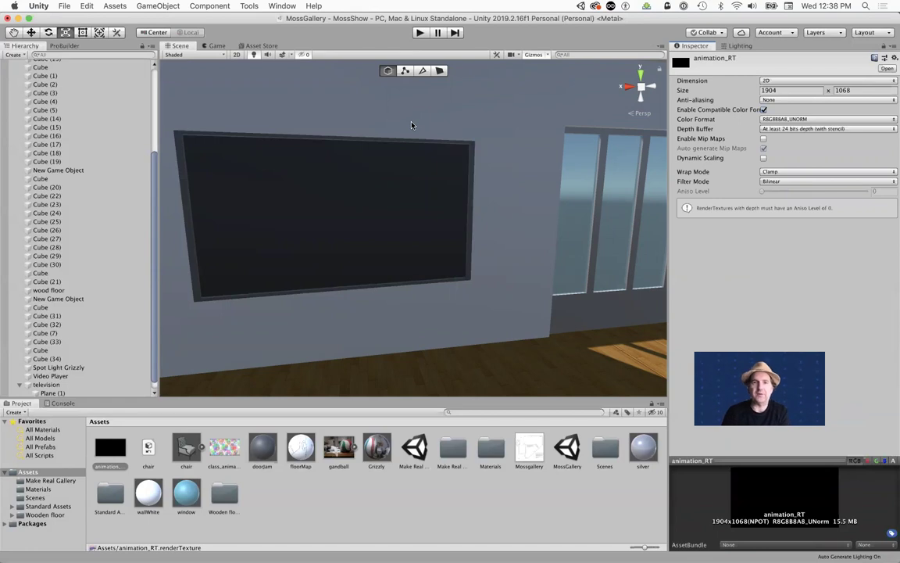
pyautogui.click(463, 150)
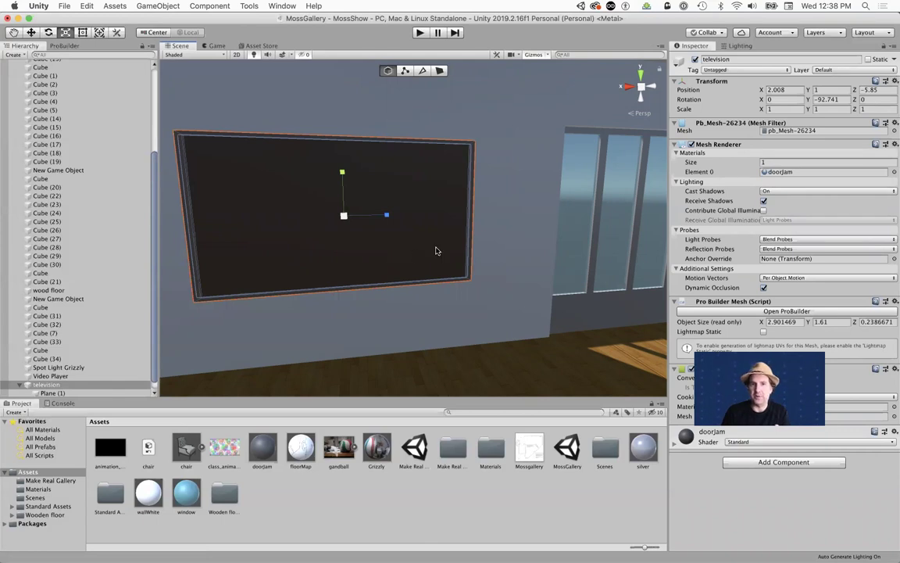
pyautogui.scroll(-5, 437, 250)
pyautogui.scroll(-2, 437, 249)
pyautogui.scroll(2, 437, 250)
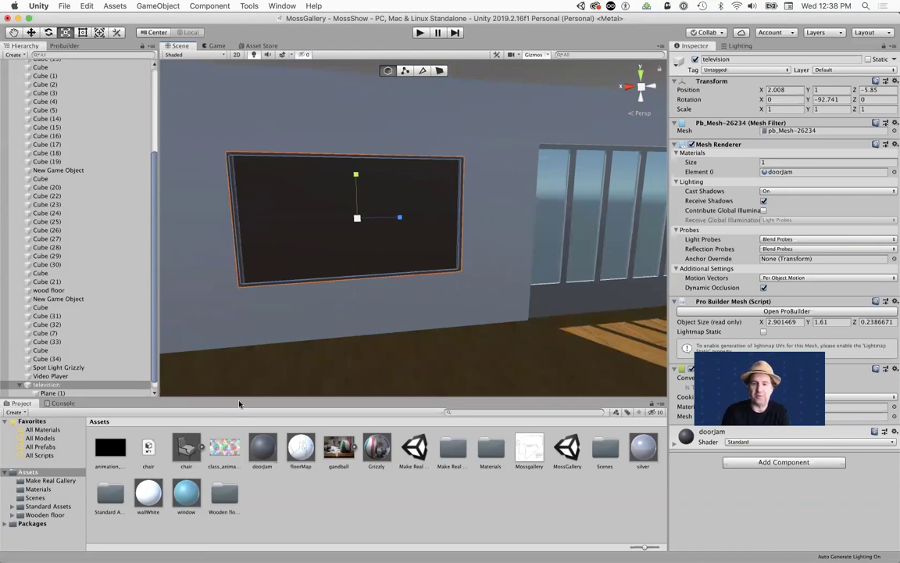
pyautogui.press('super+p')
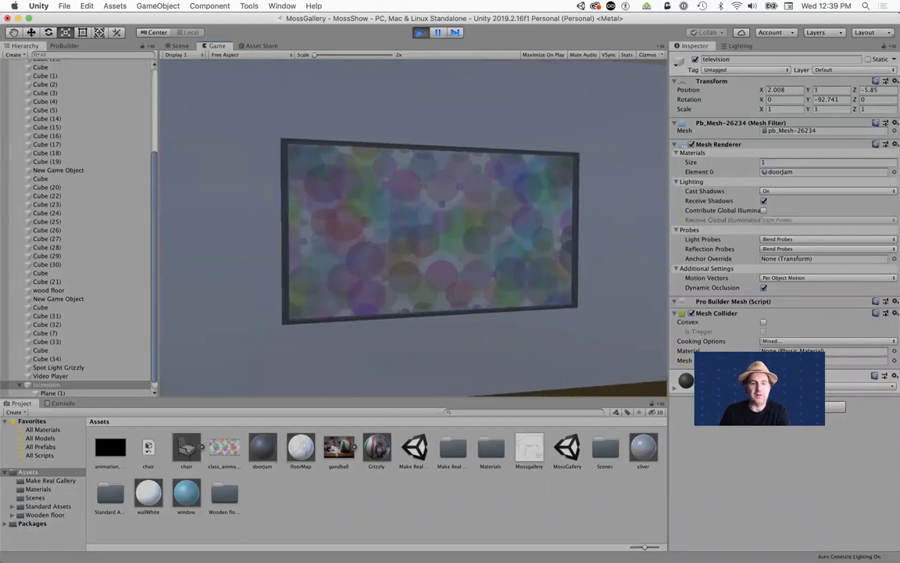
pyautogui.press('super+p')
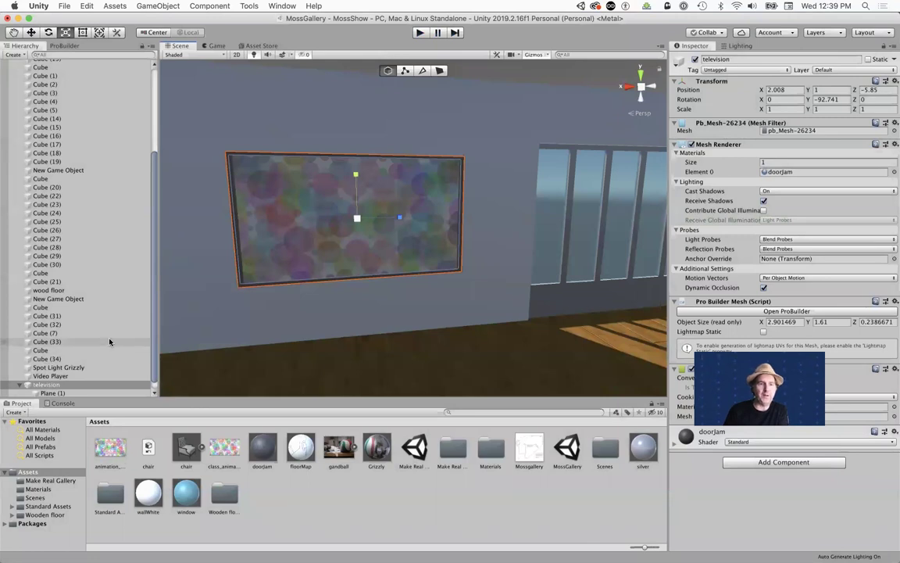
# Inspect the Video Player object, the class_animation2 clip and the animation_RT texture, and run the gallery again to view the television.
pyautogui.scroll(-1, 86, 365)
pyautogui.click(86, 367)
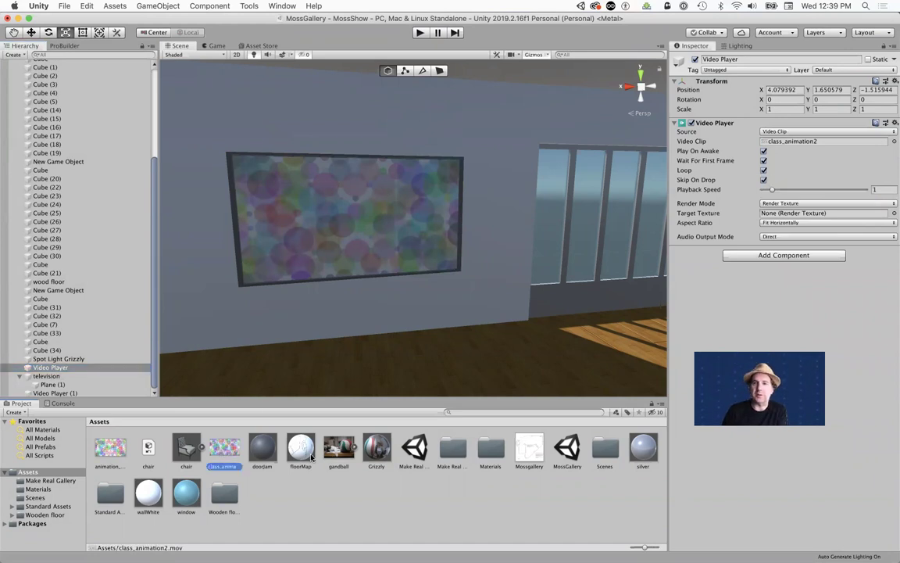
pyautogui.click(223, 449)
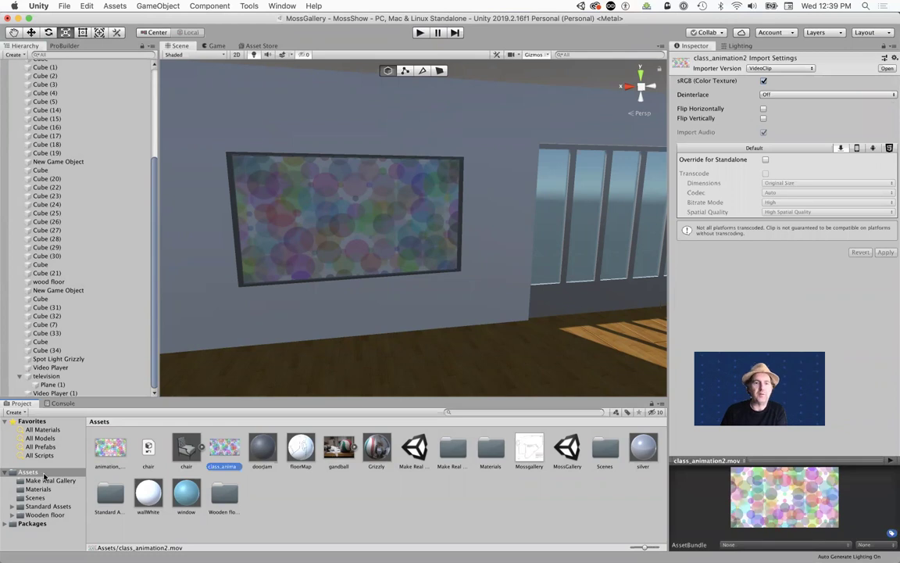
pyautogui.click(110, 447)
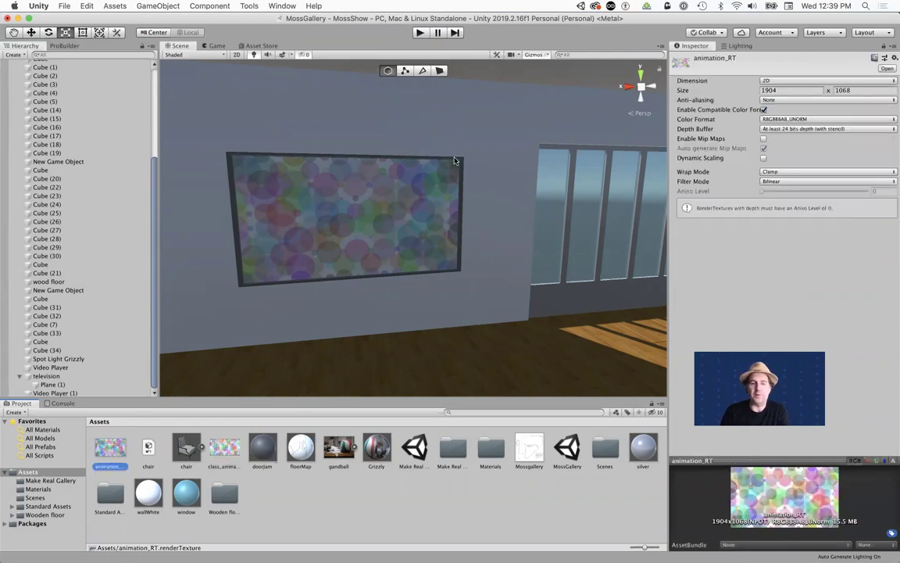
pyautogui.press('super+p')
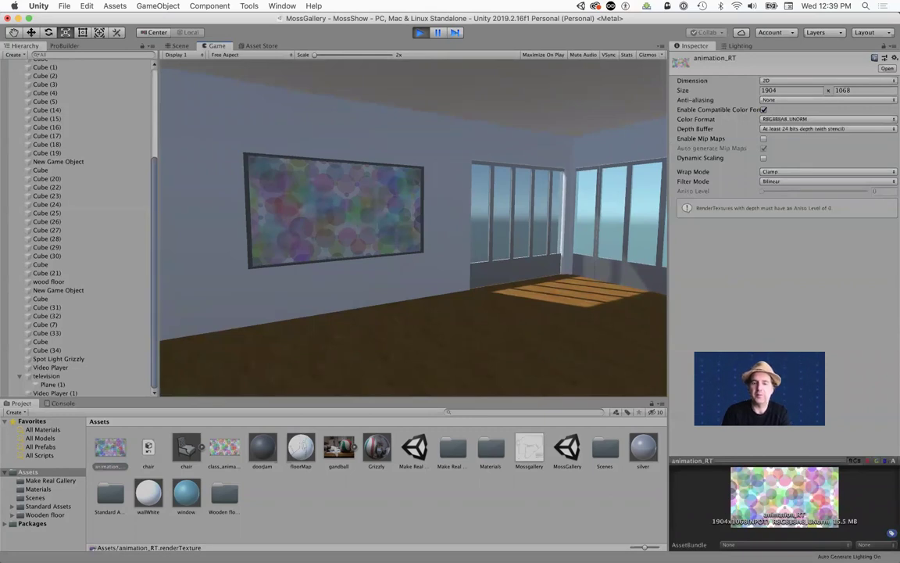
pyautogui.press('super+p')
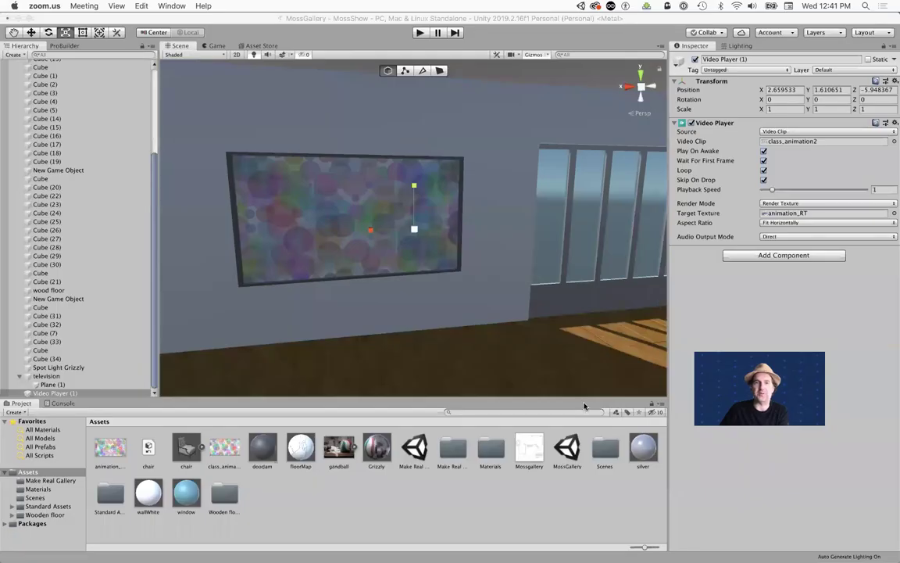
# Enable emission on the television screen plane's material and set the emission colour to dark grey, RGB 77, 73, 73.
pyautogui.click(55, 393)
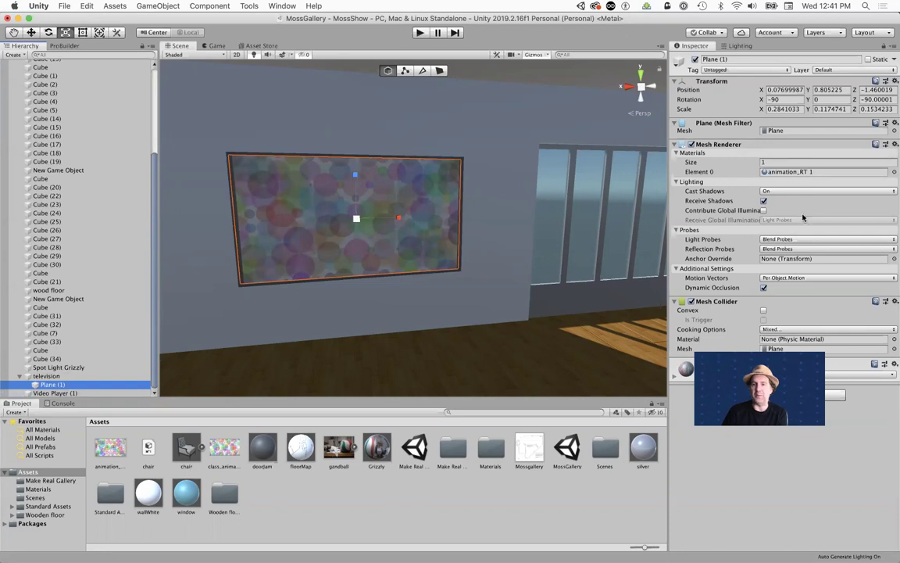
pyautogui.click(674, 377)
pyautogui.scroll(-3, 728, 375)
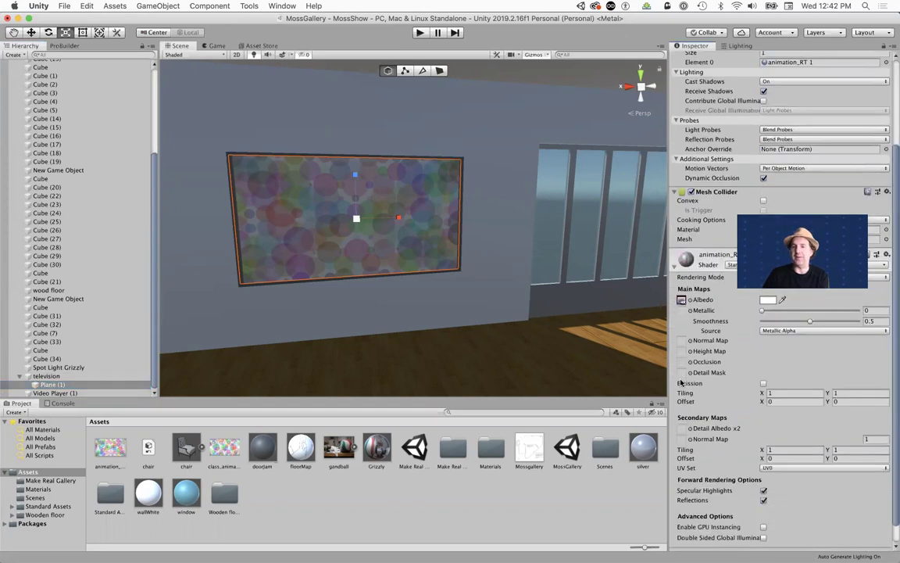
pyautogui.click(763, 383)
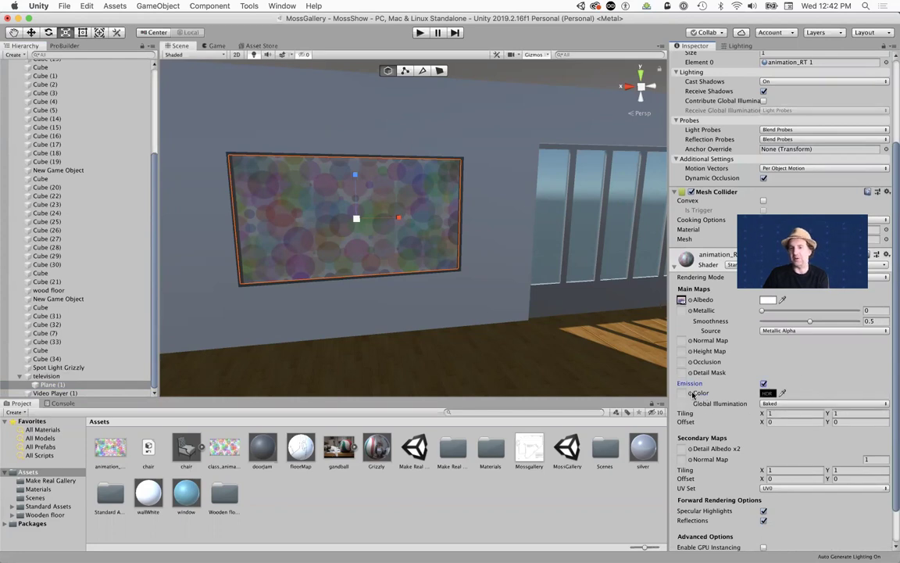
pyautogui.click(766, 393)
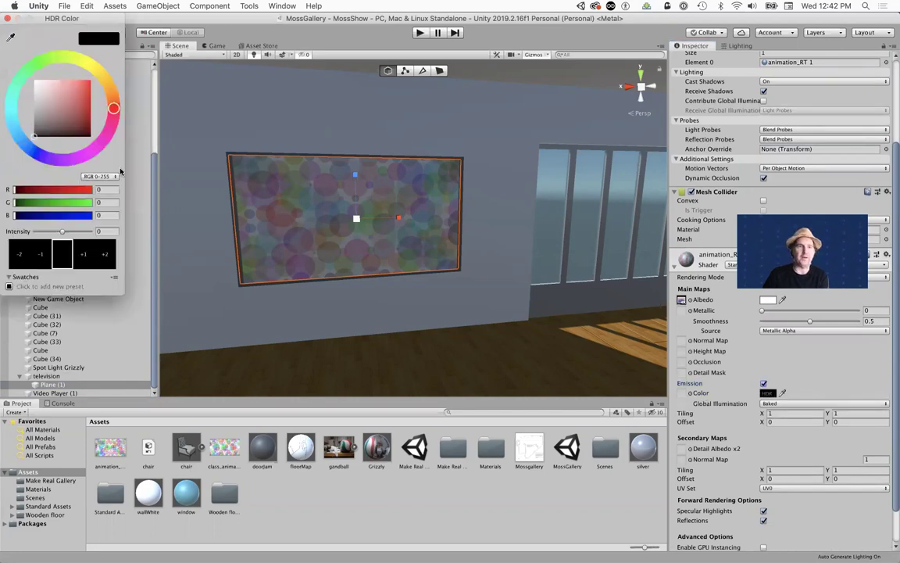
pyautogui.moveTo(34, 127)
pyautogui.mouseDown()
pyautogui.moveTo(40, 106)
pyautogui.moveTo(36, 120)
pyautogui.mouseUp()
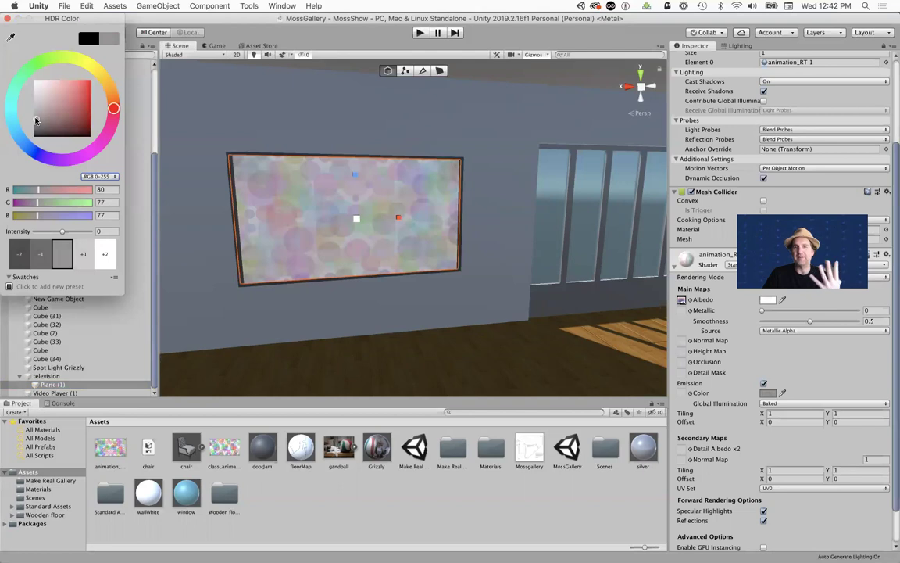
pyautogui.moveTo(36, 120); pyautogui.dragTo(36, 121)
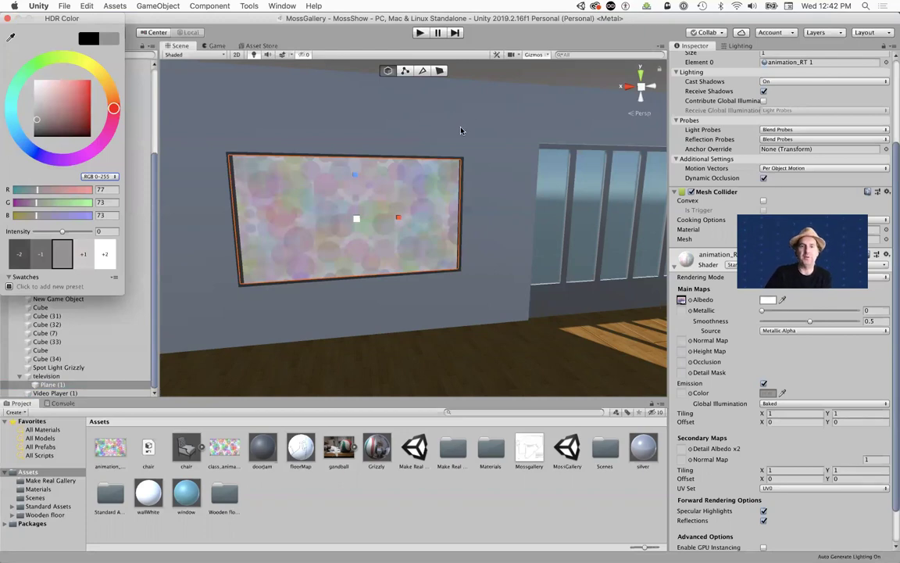
pyautogui.click(6, 17)
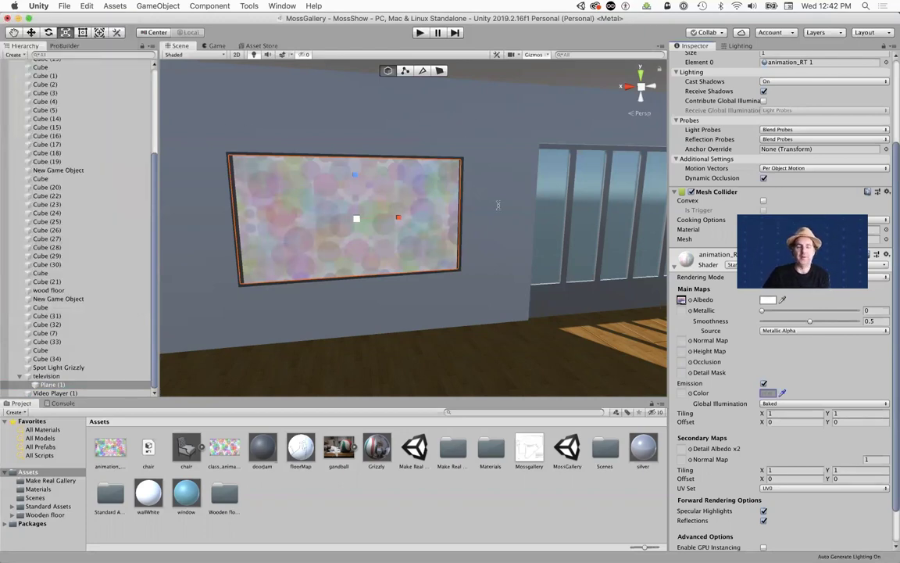
# Play-test the gallery and walk up to the television to examine the emissive screen, stopping the test at the end.
pyautogui.press('super+p')
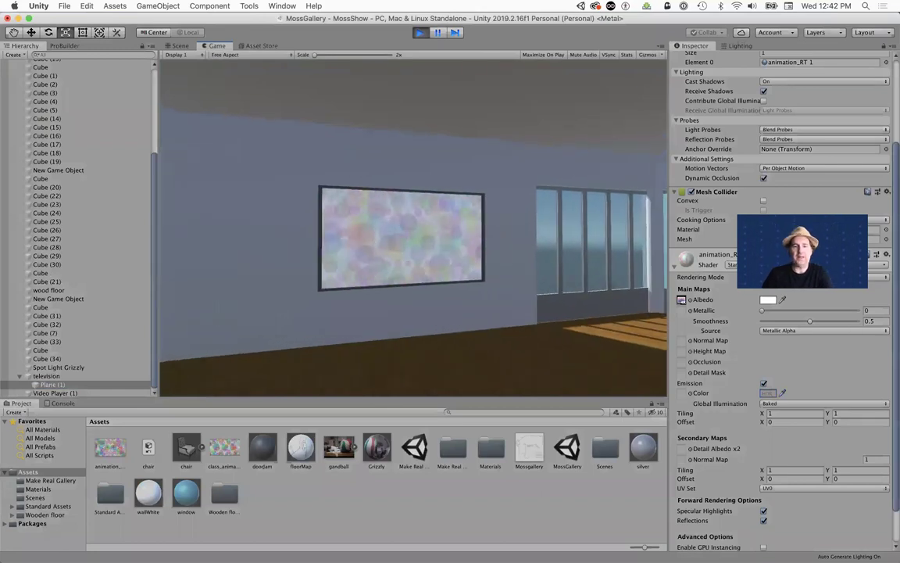
pyautogui.press('w')
pyautogui.press('w')
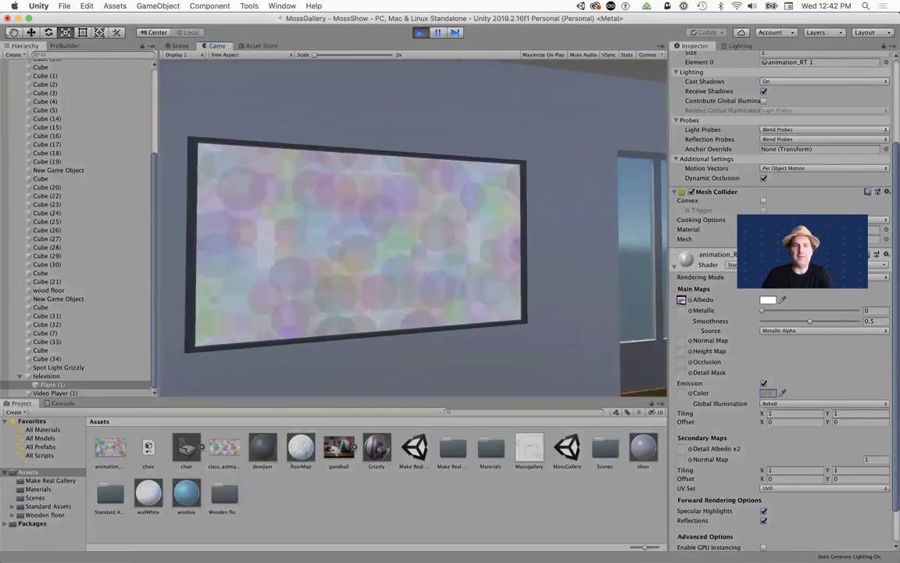
pyautogui.press('w')
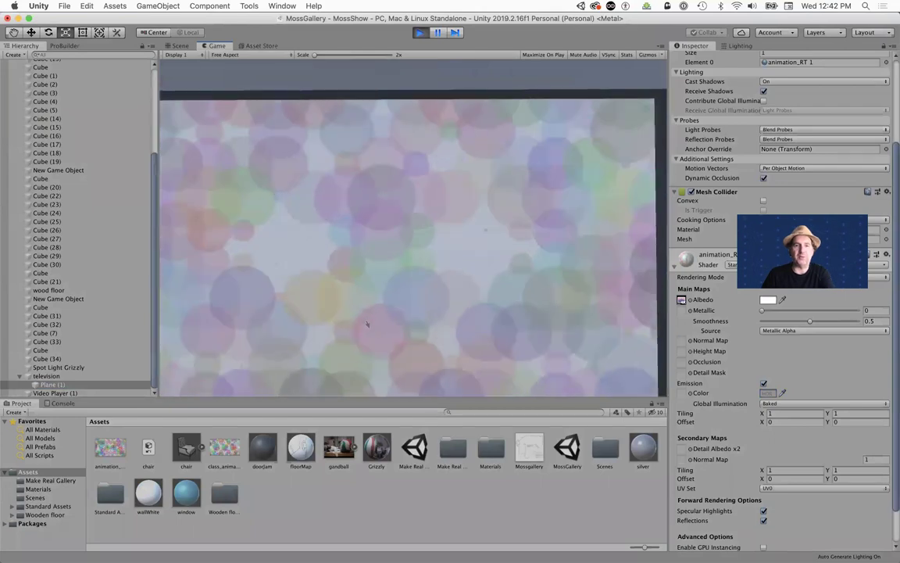
pyautogui.press('s')
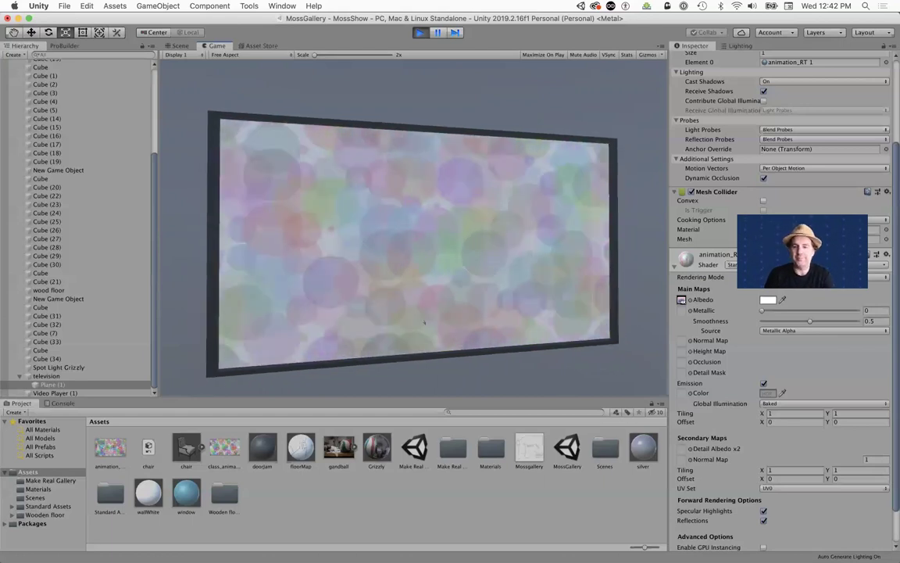
pyautogui.press('super+p')
# Add a directional light to the gallery near the television.
pyautogui.scroll(-5, 313, 228)
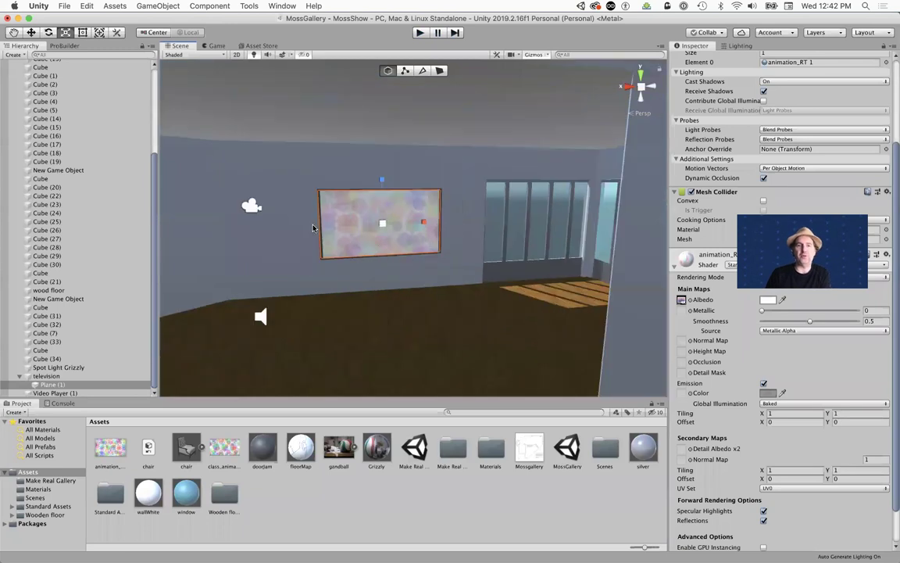
pyautogui.scroll(2, 314, 228)
pyautogui.keyDown('alt'); pyautogui.moveTo(258, 221); pyautogui.dragTo(414, 229); pyautogui.keyUp('alt')
pyautogui.moveTo(414, 228); pyautogui.dragTo(308, 227, button='middle')
pyautogui.keyDown('alt'); pyautogui.moveTo(308, 227); pyautogui.dragTo(252, 232); pyautogui.keyUp('alt')
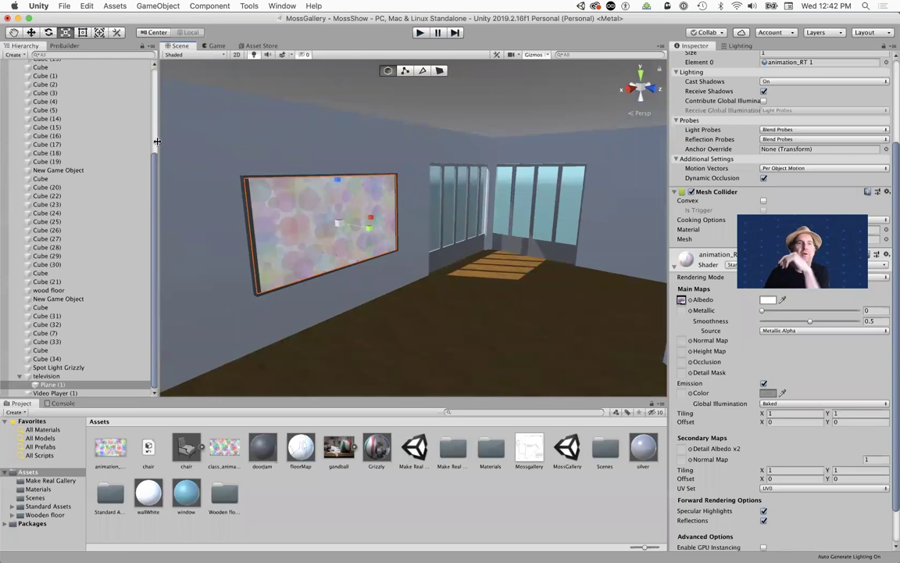
pyautogui.click(138, 6)
pyautogui.moveTo(152, 69)
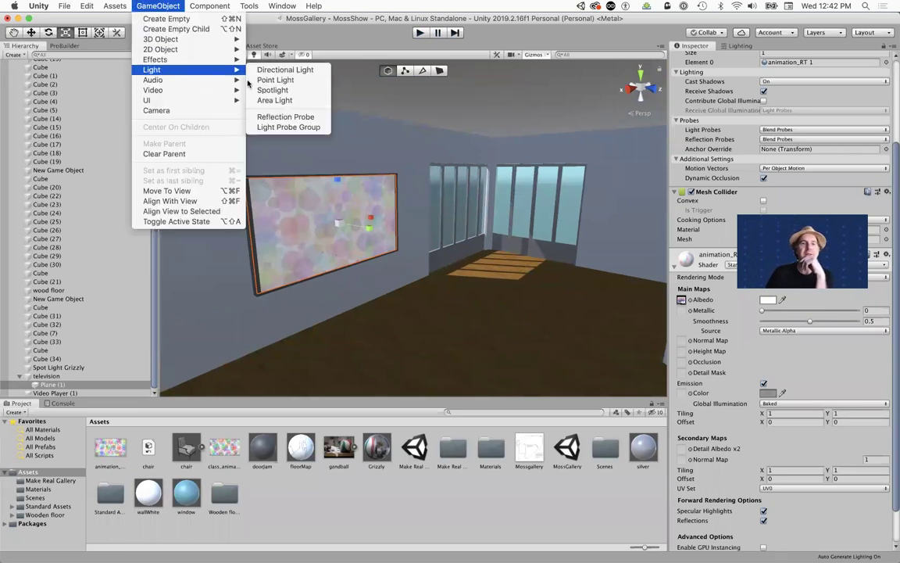
pyautogui.click(285, 69)
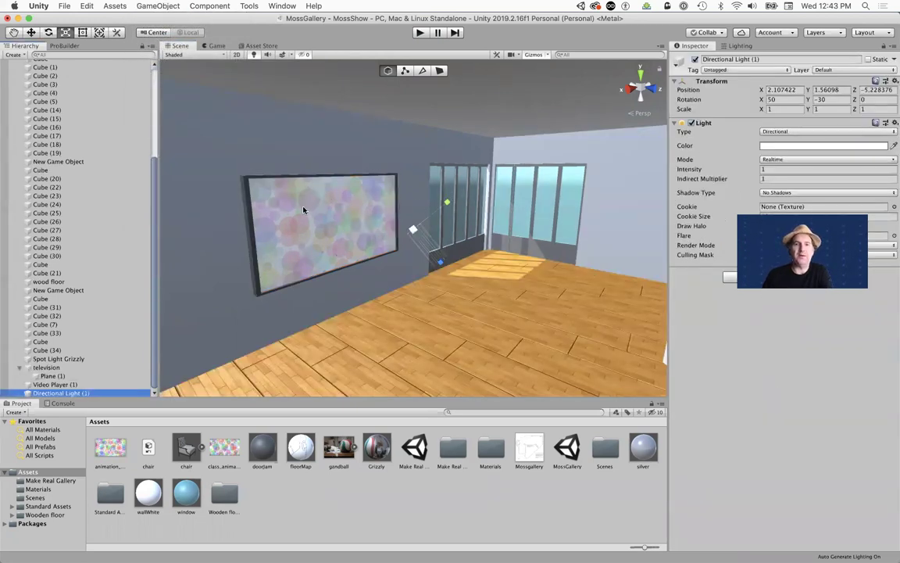
# Rotate the directional light in global space to about -188 degrees in Y, and set its intensity to 0.55 and indirect multiplier to 0.
pyautogui.press('e')
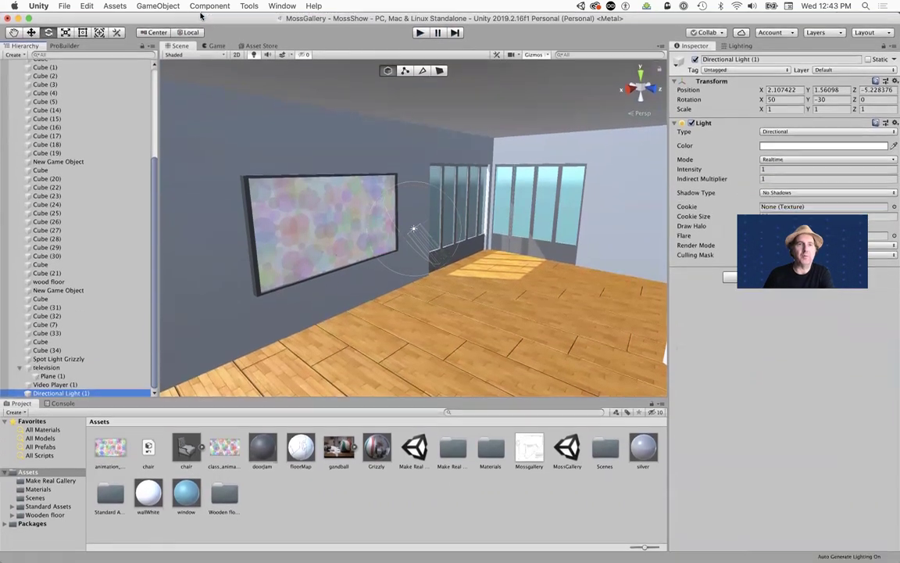
pyautogui.click(190, 32)
pyautogui.moveTo(386, 240); pyautogui.dragTo(415, 229)
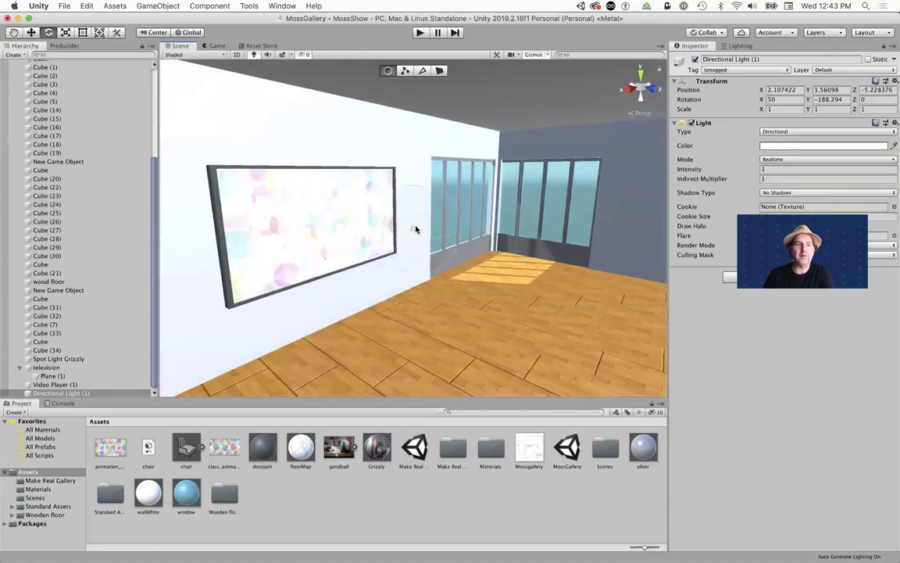
pyautogui.scroll(3, 416, 229)
pyautogui.scroll(-5, 419, 229)
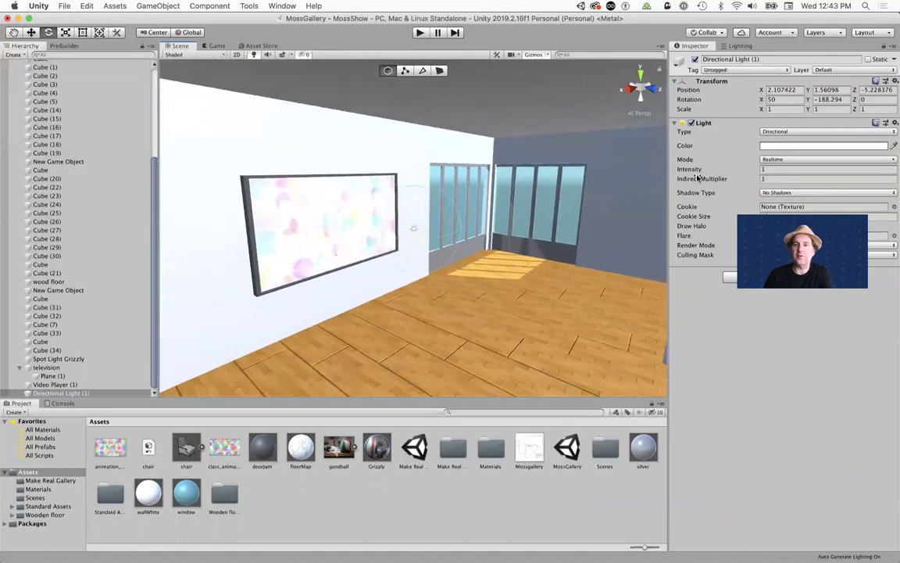
pyautogui.moveTo(690, 169); pyautogui.dragTo(625, 182)
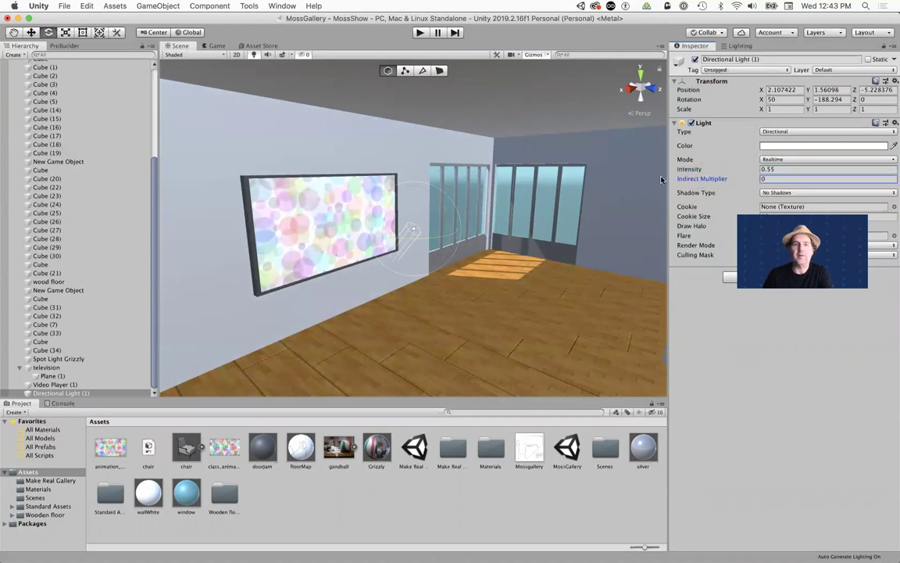
# Turn off emission on the television screen plane's material and set the new directional light's intensity to 1.
pyautogui.click(51, 376)
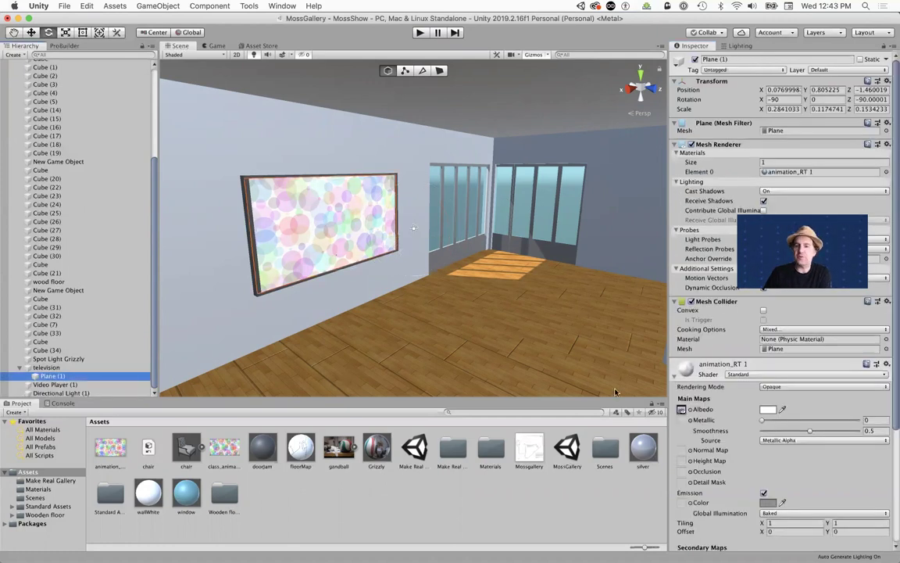
pyautogui.click(764, 494)
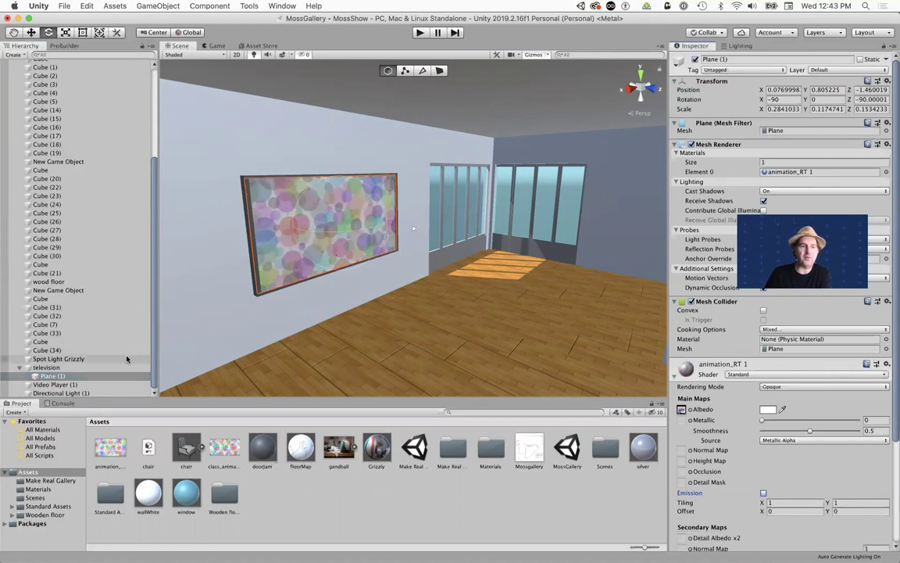
pyautogui.click(62, 394)
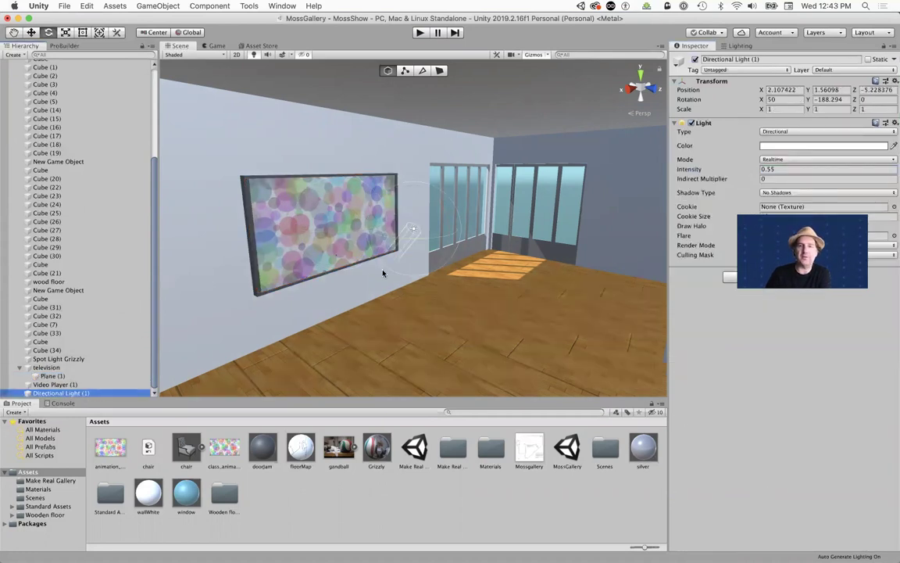
pyautogui.moveTo(690, 169); pyautogui.dragTo(700, 169)
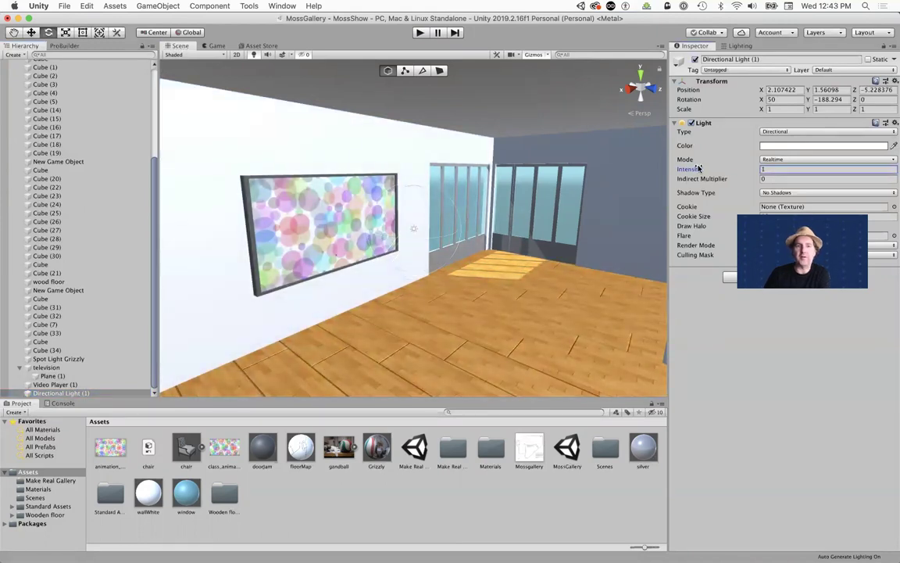
pyautogui.scroll(3, 339, 271)
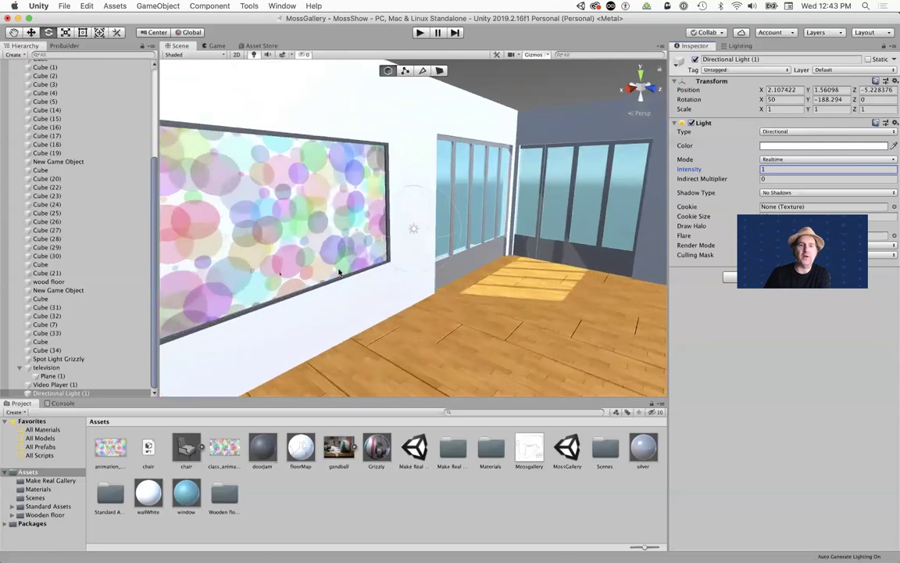
pyautogui.scroll(-5, 406, 272)
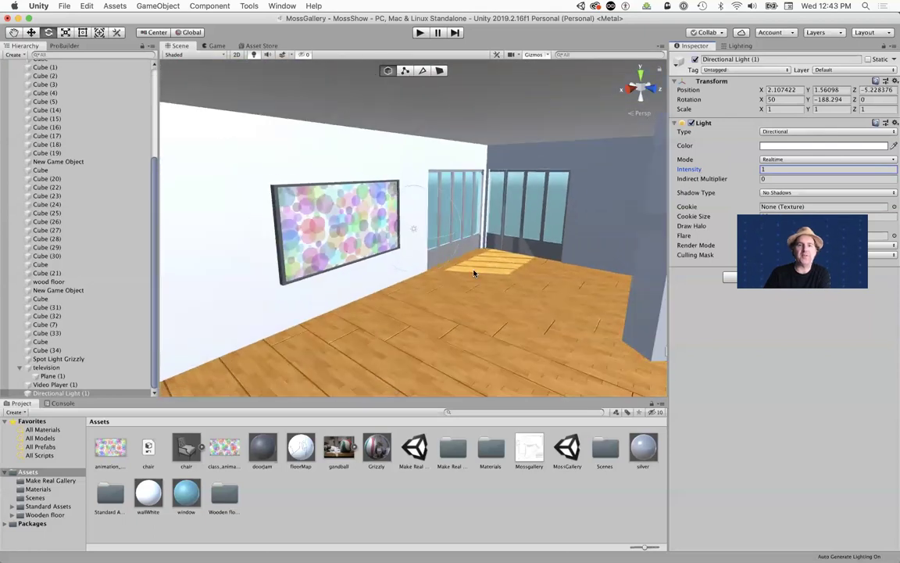
# Create a new layer named tv_Layer in User Layer 8, starting from the television's screen plane.
pyautogui.scroll(-10, 380, 268)
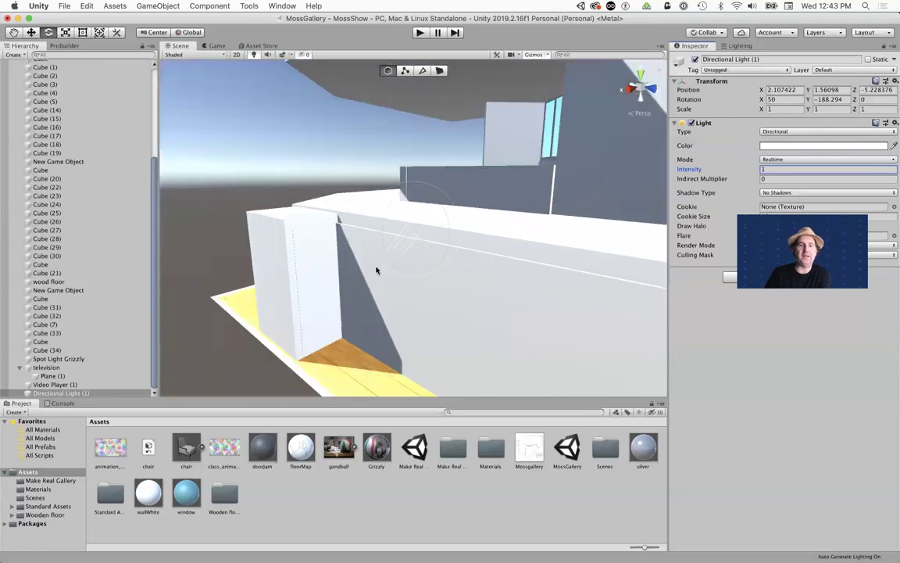
pyautogui.scroll(5, 376, 270)
pyautogui.scroll(3, 376, 270)
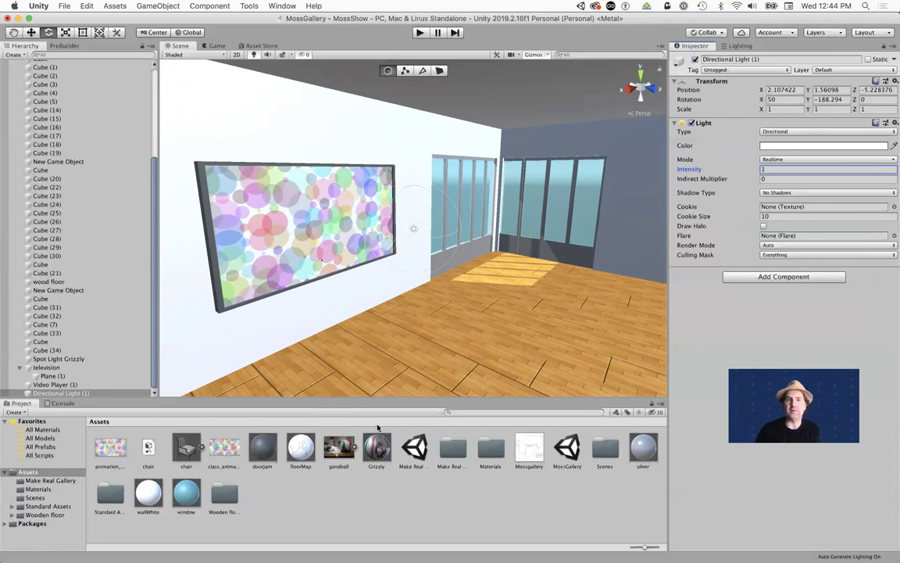
pyautogui.click(285, 236)
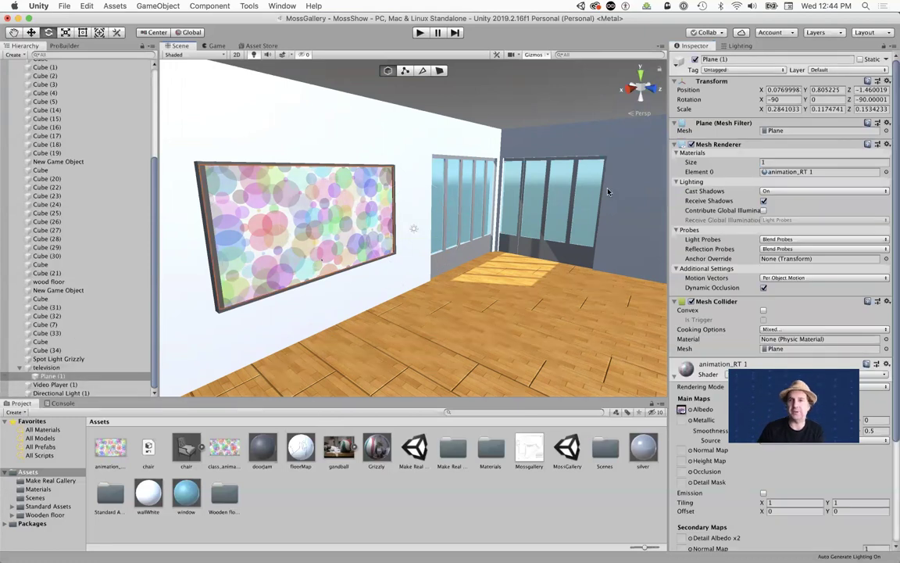
pyautogui.click(835, 70)
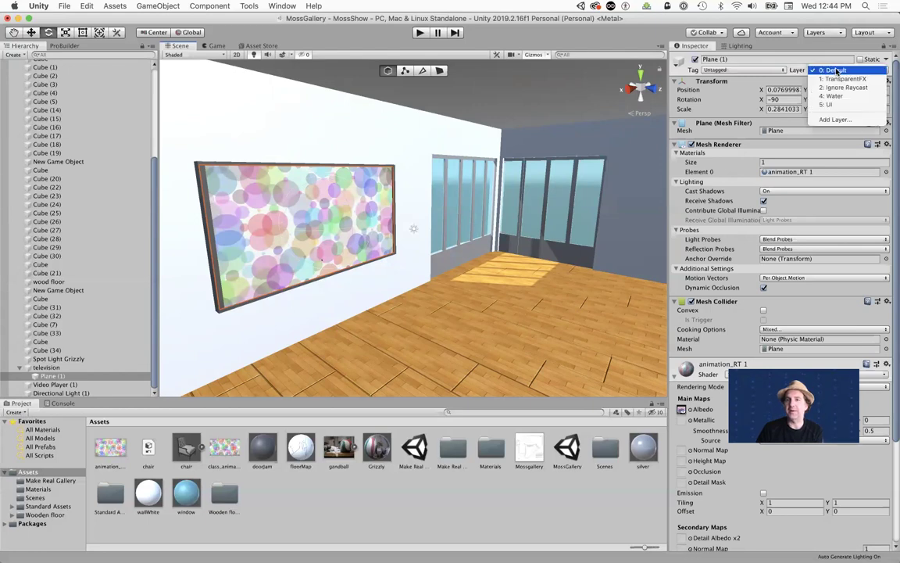
pyautogui.click(825, 117)
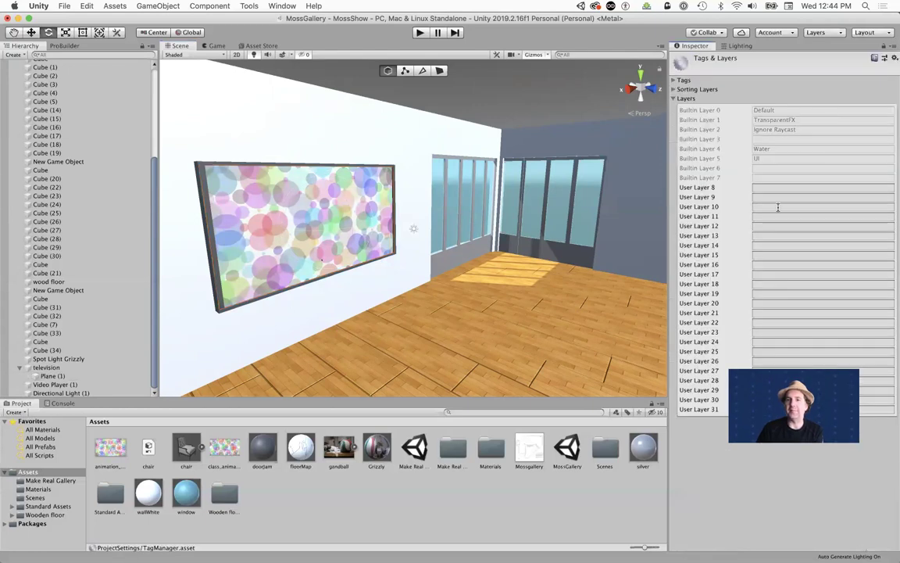
pyautogui.click(783, 188)
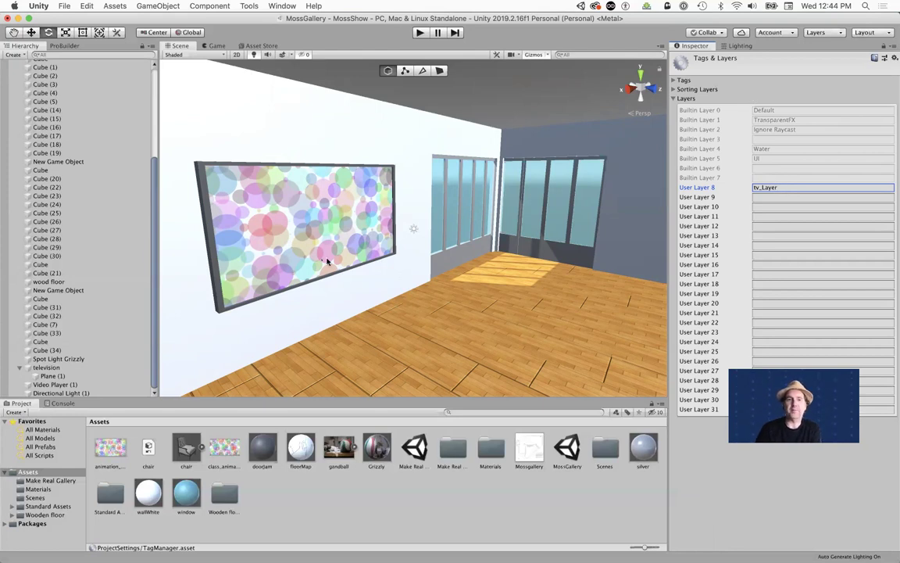
# Assign the television's screen plane, Plane (1), to the tv_Layer layer.
pyautogui.click(52, 375)
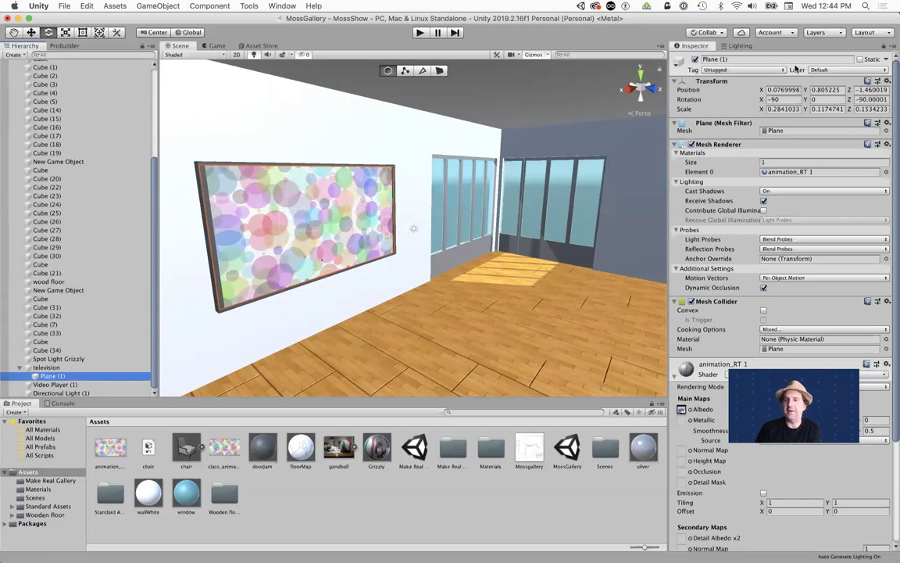
pyautogui.click(820, 69)
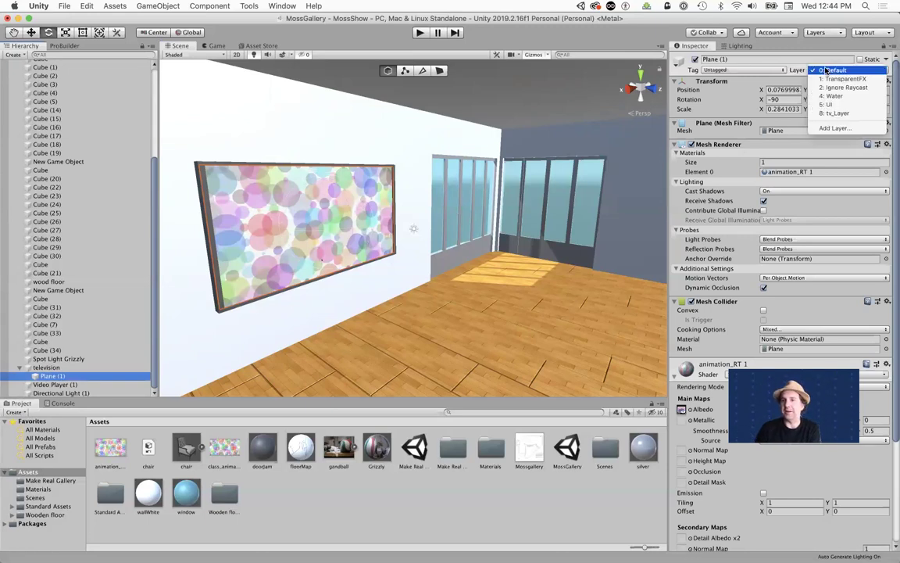
pyautogui.click(840, 114)
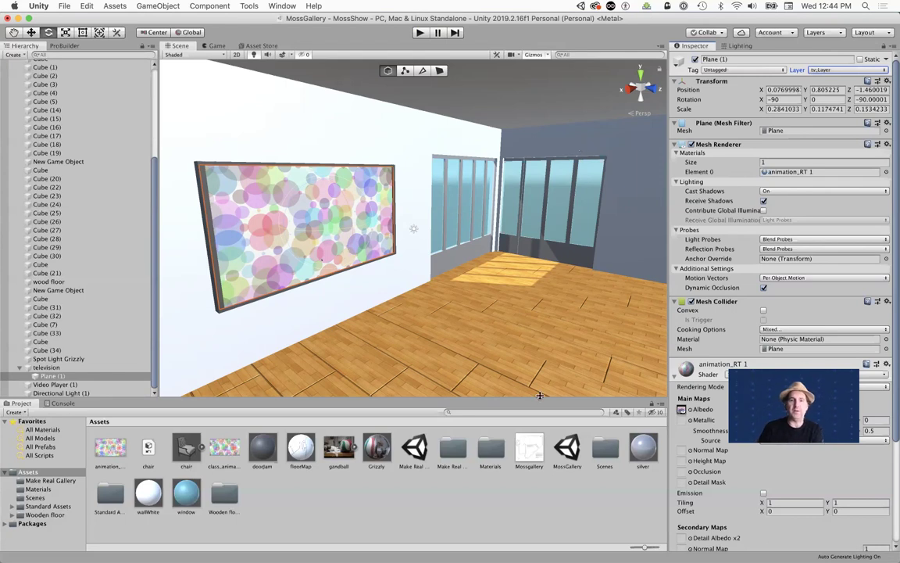
# Rename the new directional light near the television to TV_Light (1).
pyautogui.click(59, 393)
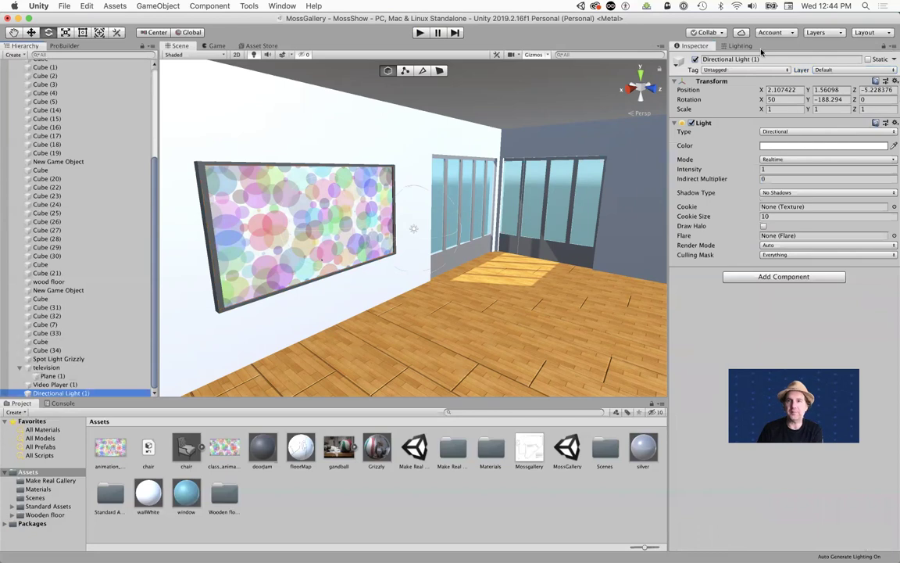
pyautogui.click(729, 61)
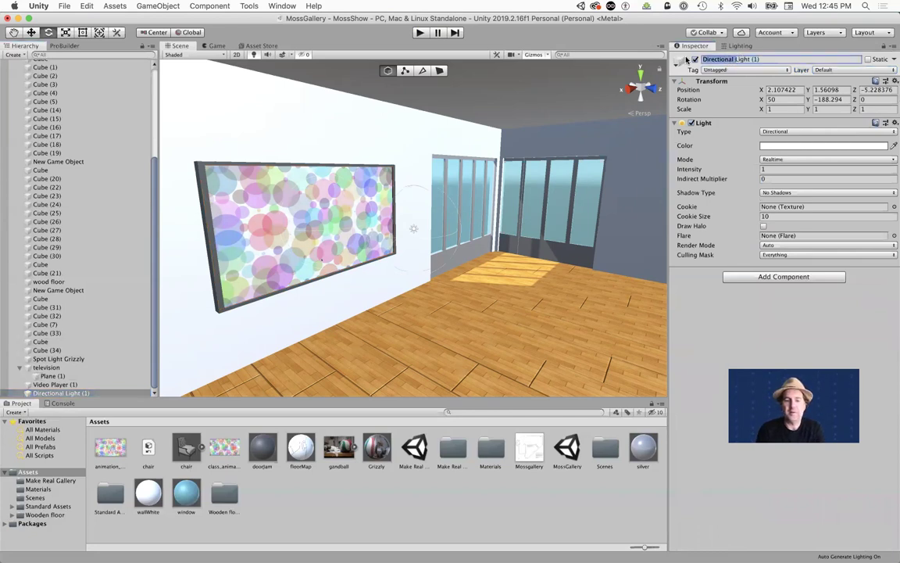
pyautogui.write('TV_')
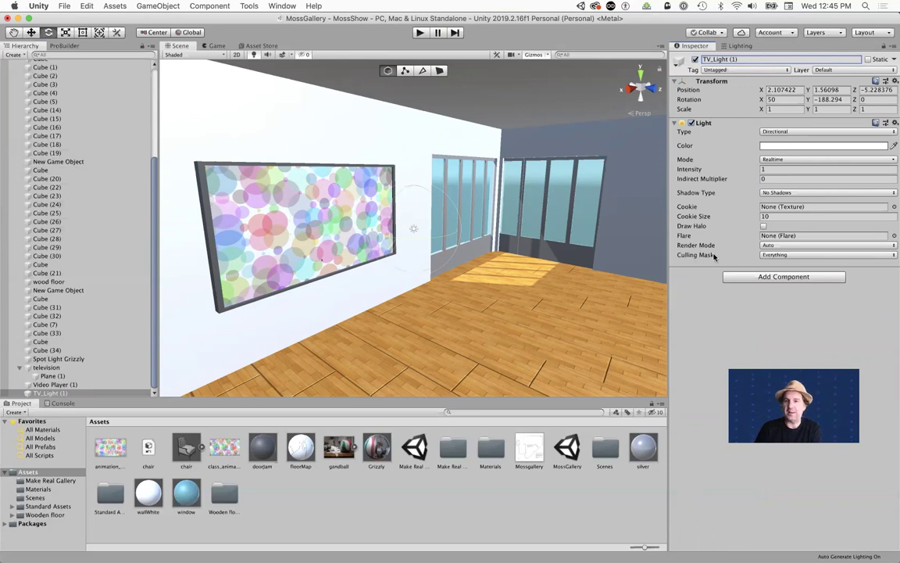
# Restrict the television light's culling mask to tv_Layer only by clearing all layers first.
pyautogui.click(776, 255)
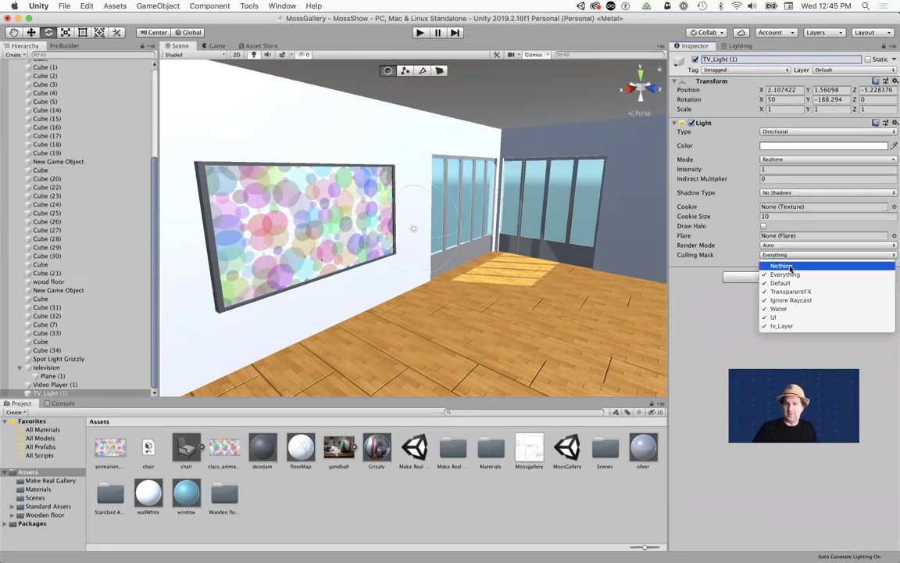
pyautogui.click(783, 266)
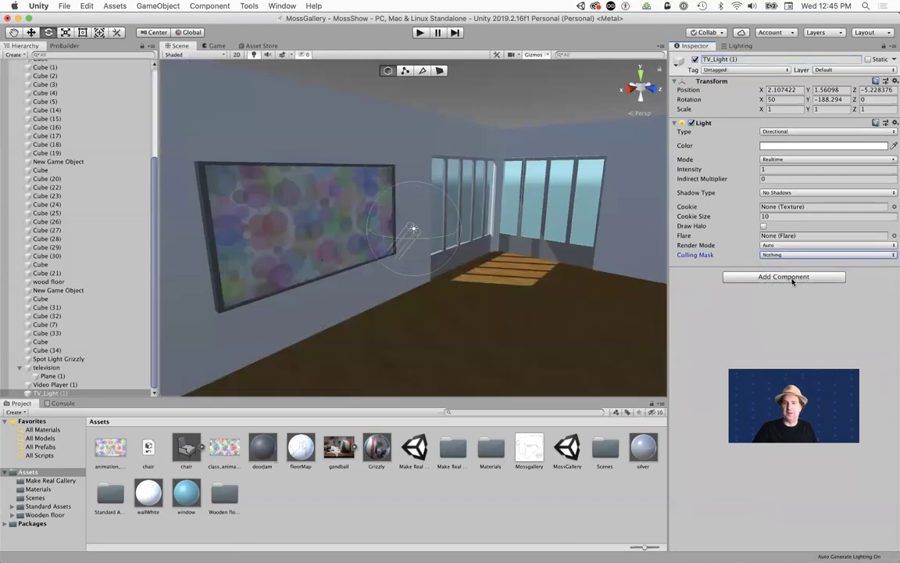
pyautogui.click(789, 256)
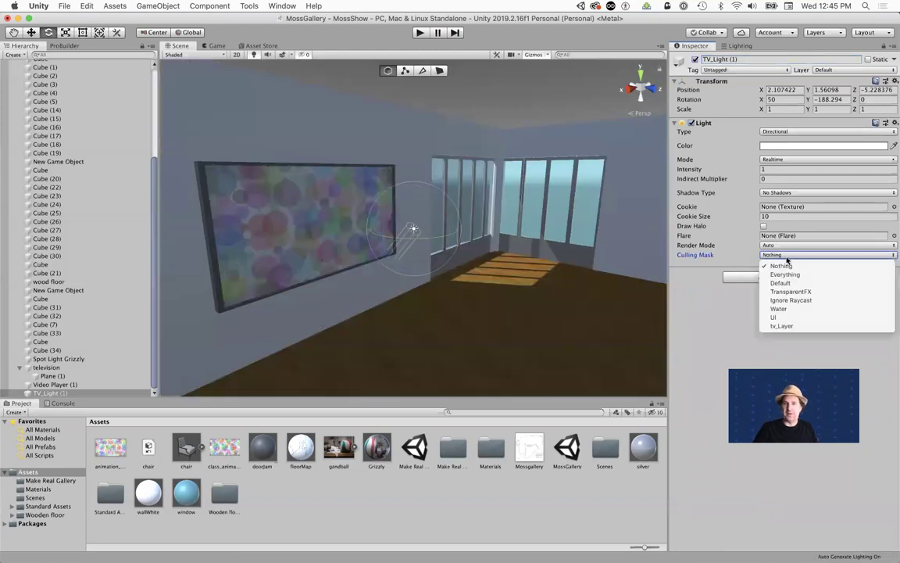
pyautogui.click(783, 326)
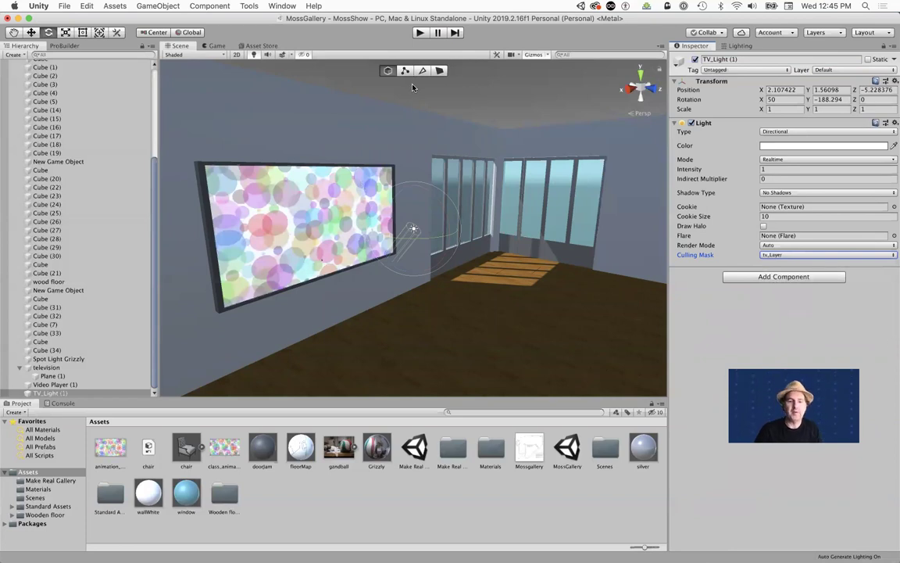
# Play-test the gallery, viewing the lit television screen up close and from several angles, and stop the test at the end.
pyautogui.press('super+p')
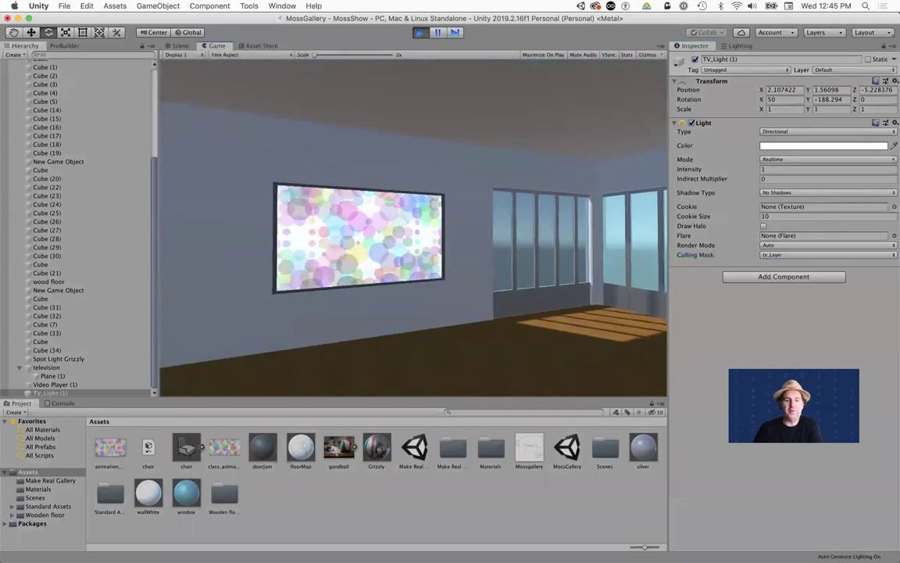
pyautogui.press('w')
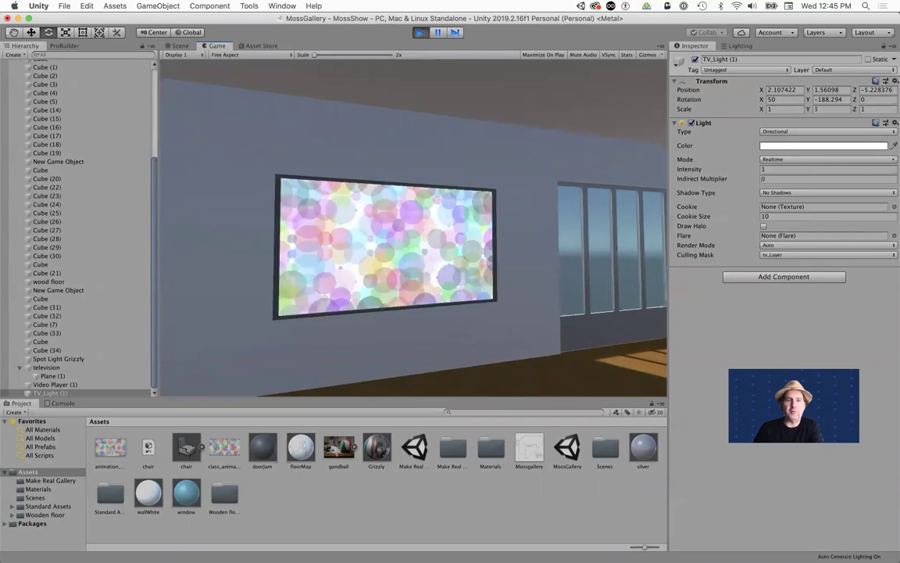
pyautogui.press('w')
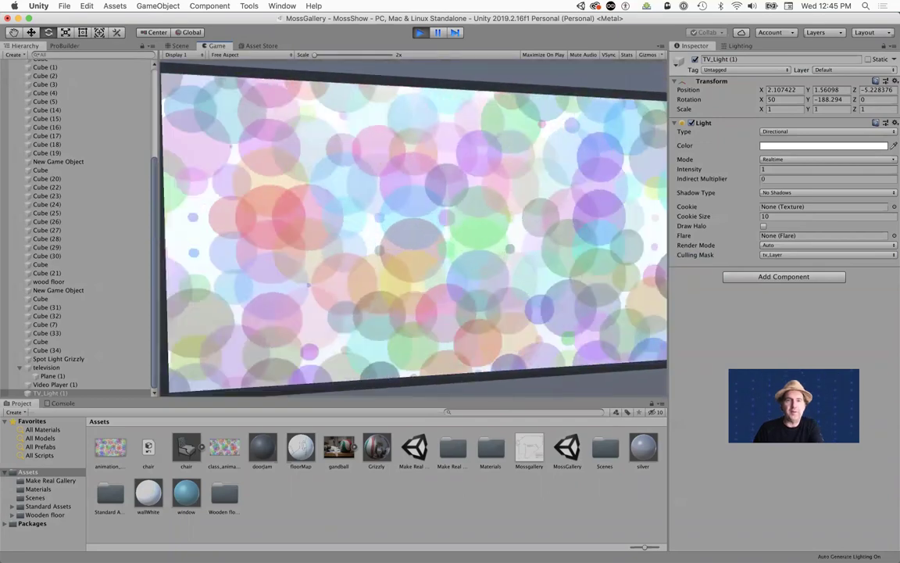
pyautogui.press('s')
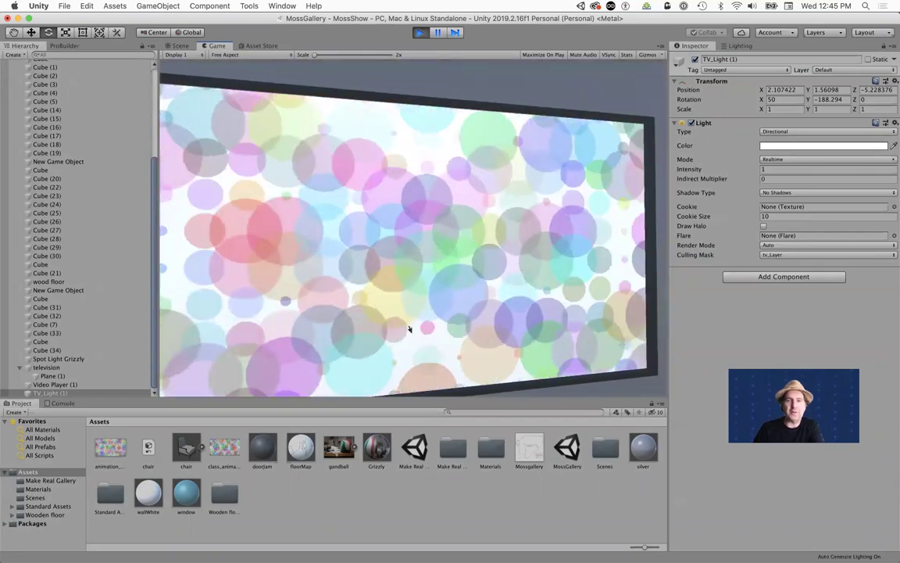
pyautogui.press('d')
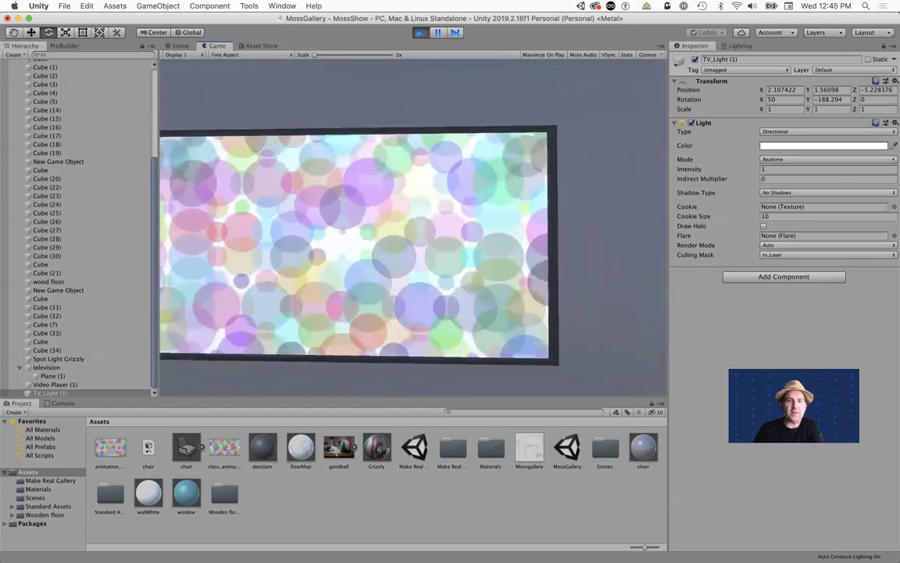
pyautogui.press('w')
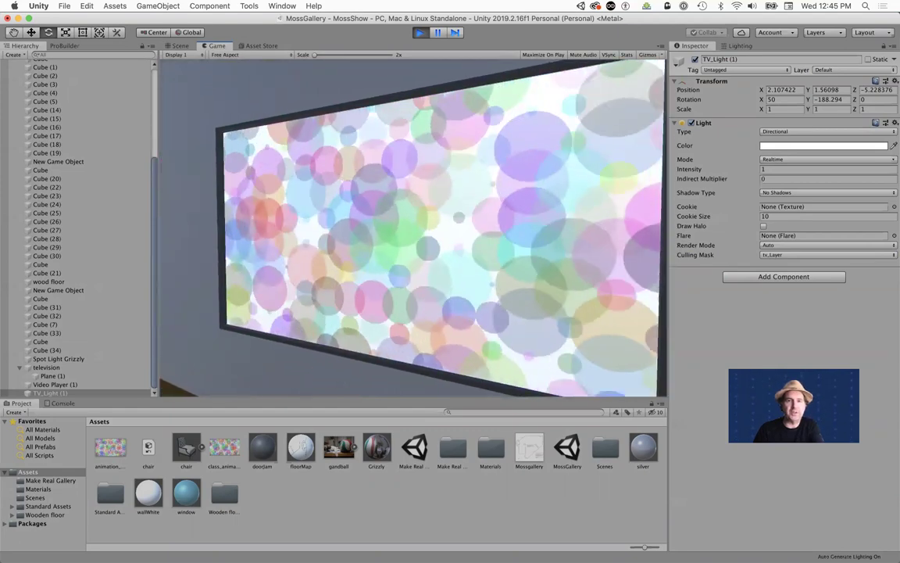
pyautogui.press('s')
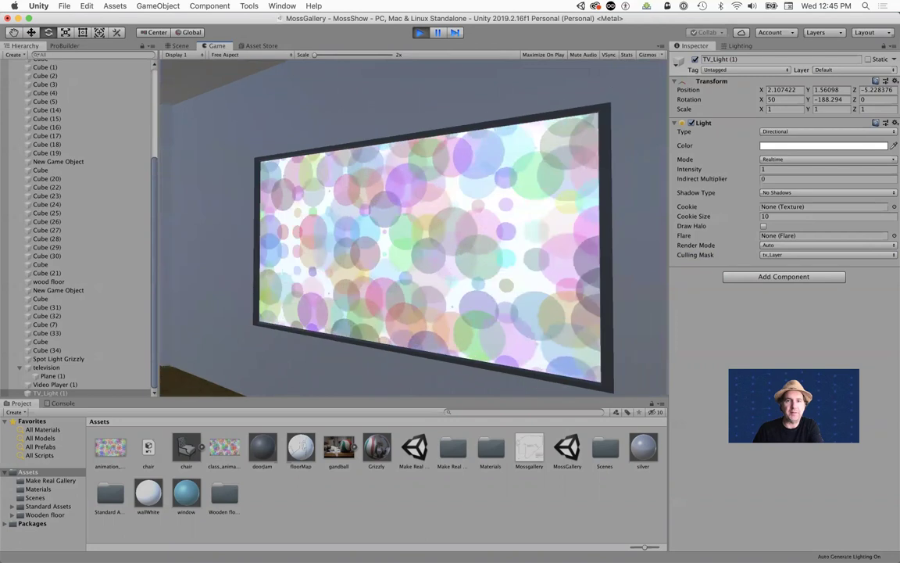
pyautogui.press('a')
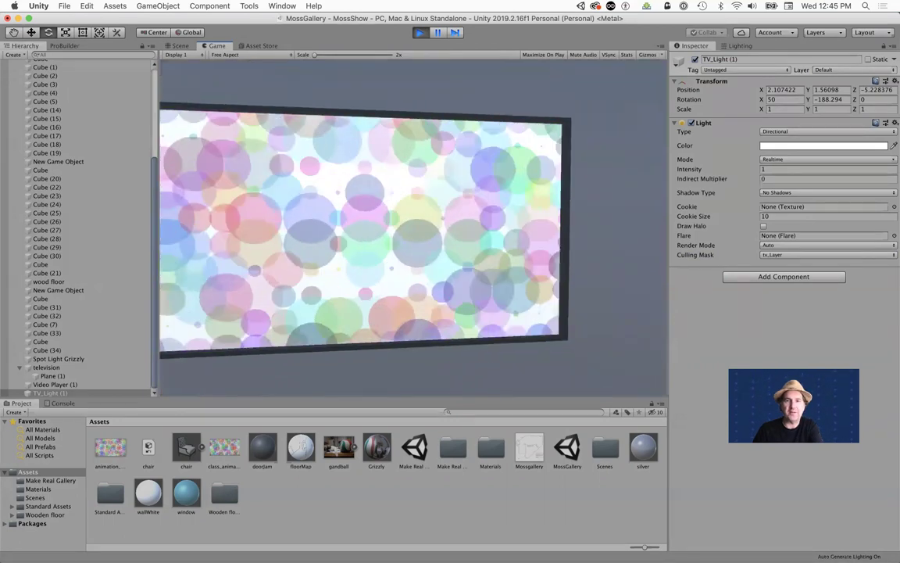
pyautogui.press('s')
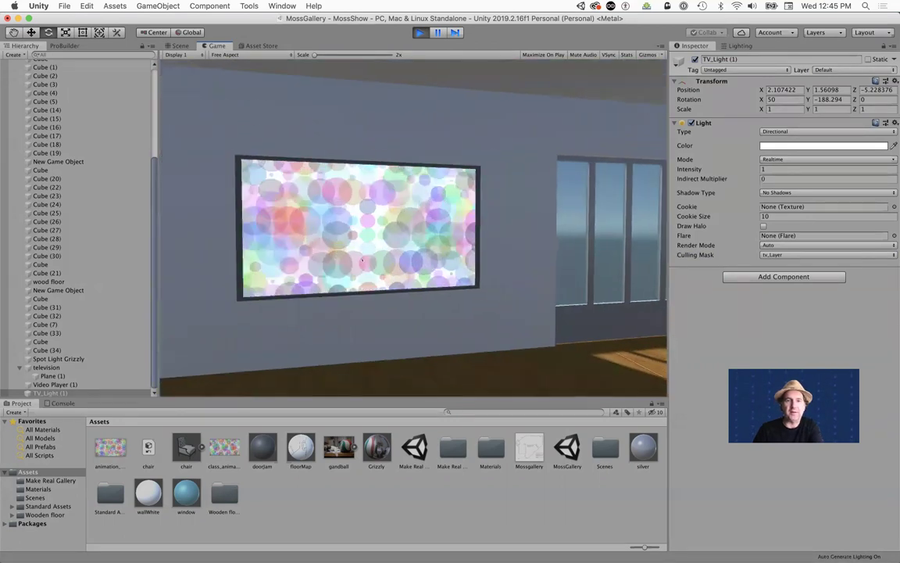
pyautogui.press('a')
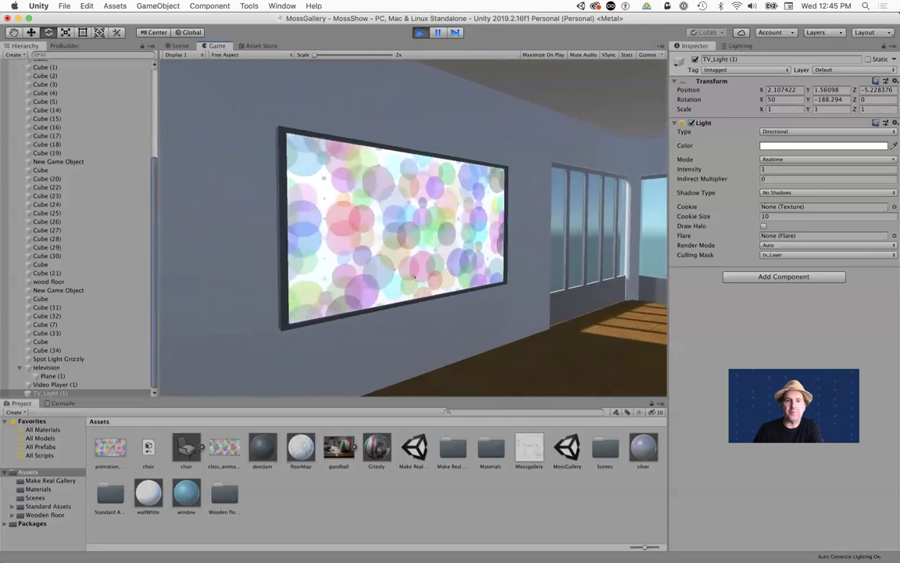
pyautogui.press('d')
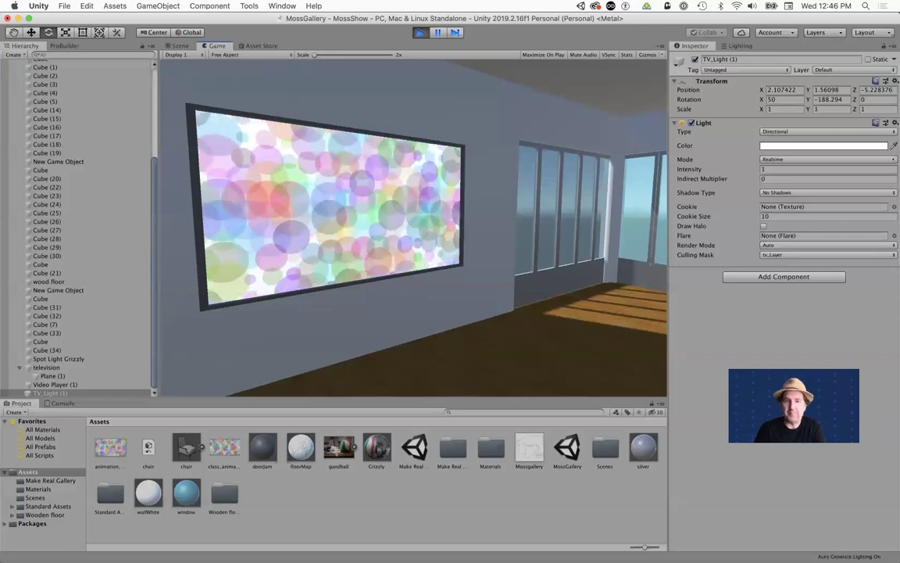
pyautogui.press('super+p')
# Rotate the television light freehand to about 42.3 degrees in X, -187.2 in Y and 1.5 in Z.
pyautogui.scroll(-5, 438, 261)
pyautogui.scroll(5, 439, 261)
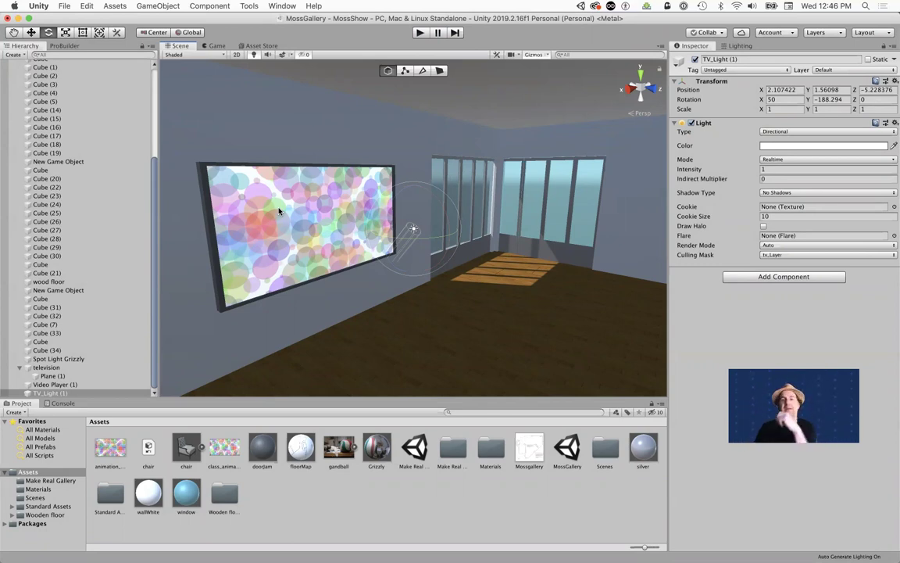
pyautogui.scroll(3, 362, 268)
pyautogui.scroll(-4, 363, 268)
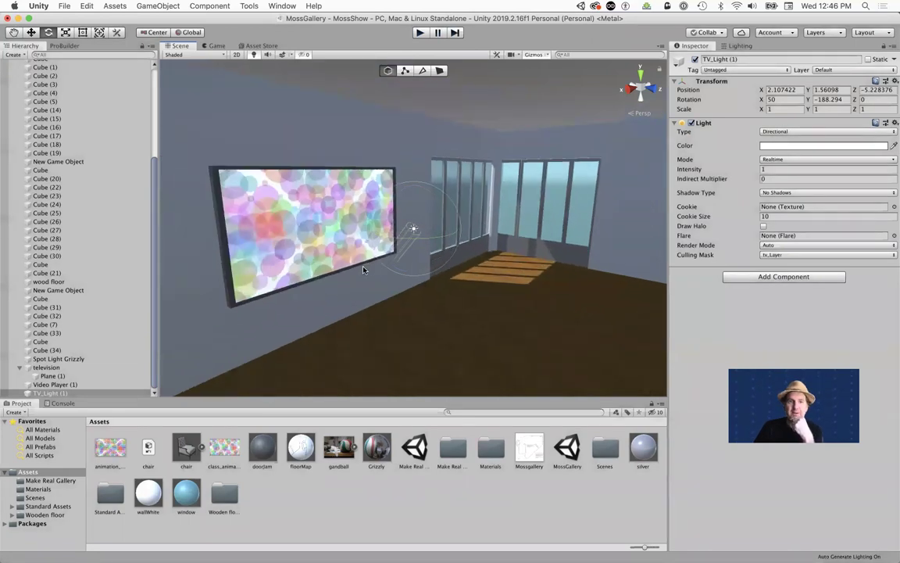
pyautogui.moveTo(442, 209)
pyautogui.mouseDown()
pyautogui.moveTo(432, 262)
pyautogui.moveTo(447, 233)
pyautogui.moveTo(443, 222)
pyautogui.mouseUp()
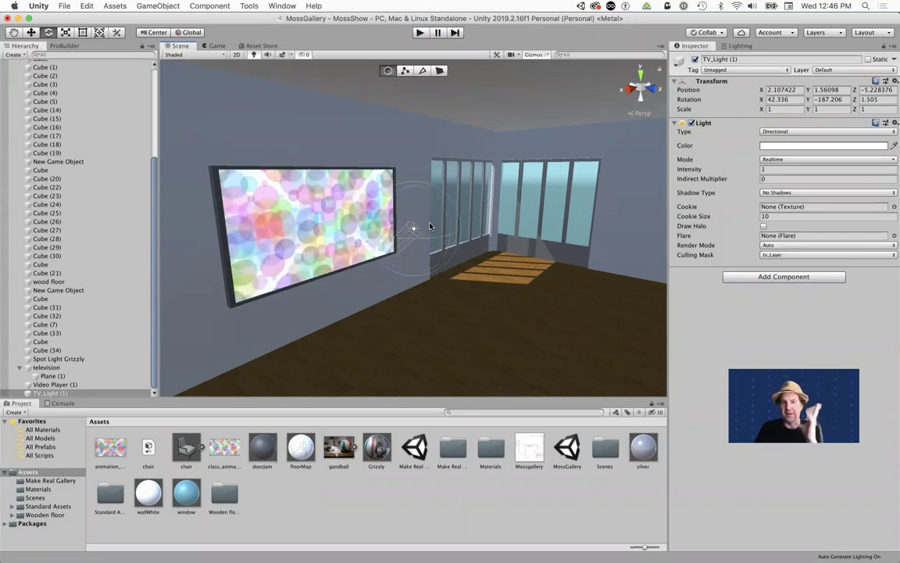